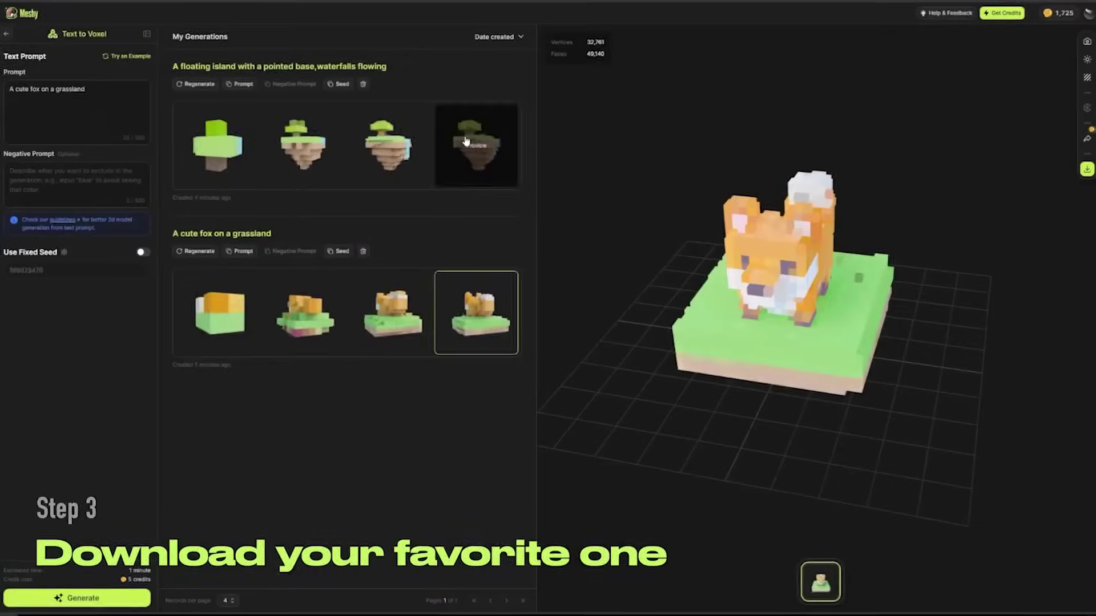
Step: Download the floating island voxel model, then return to the Text to Voxel workspace
left_click(476, 145)
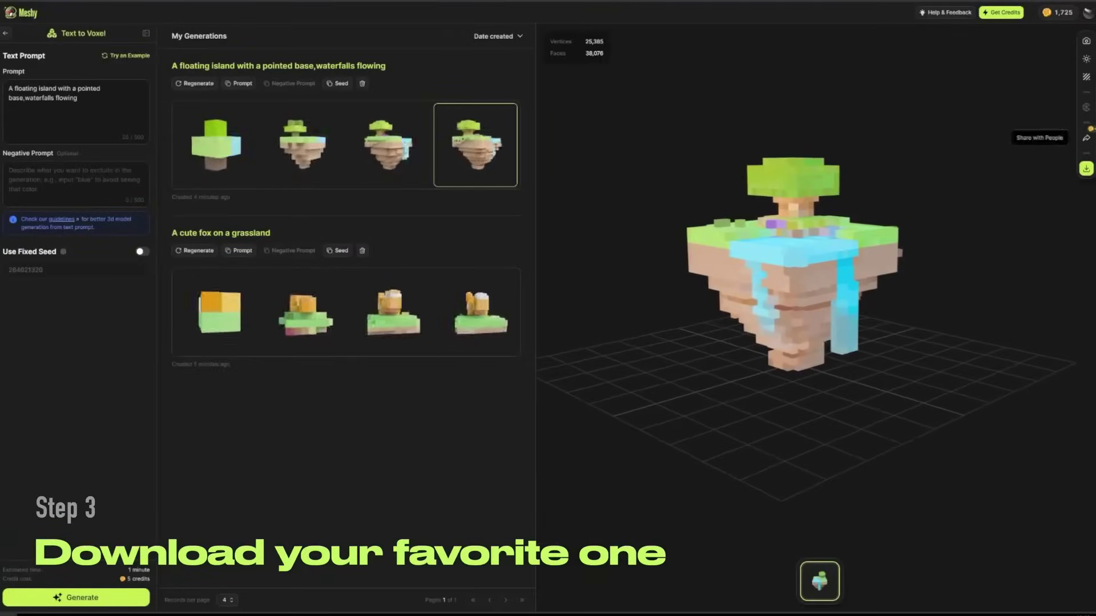
left_click(1086, 168)
left_click(966, 248)
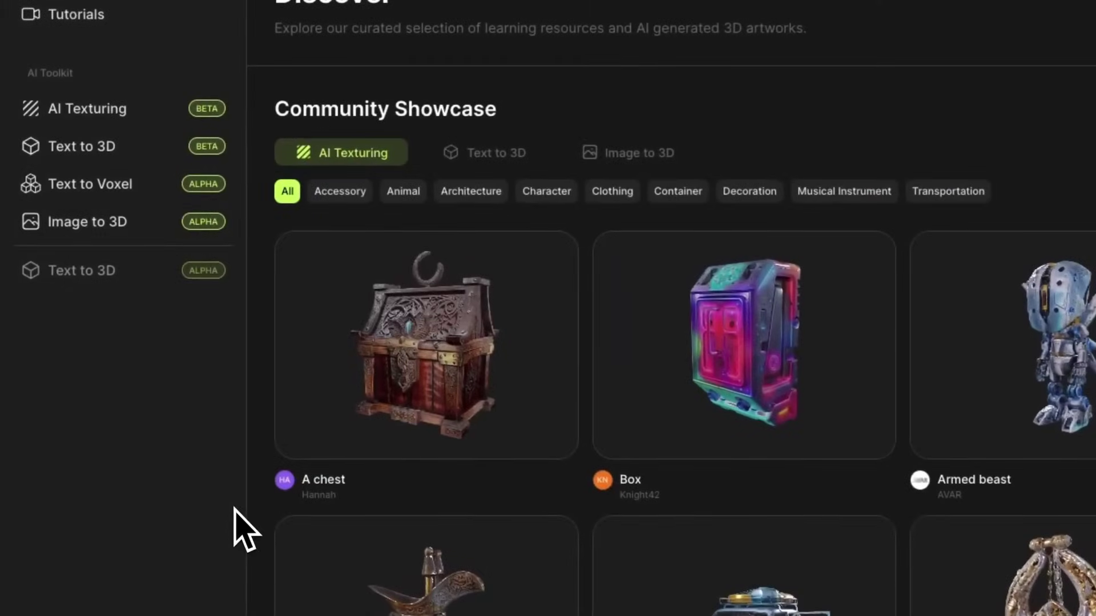
left_click(137, 187)
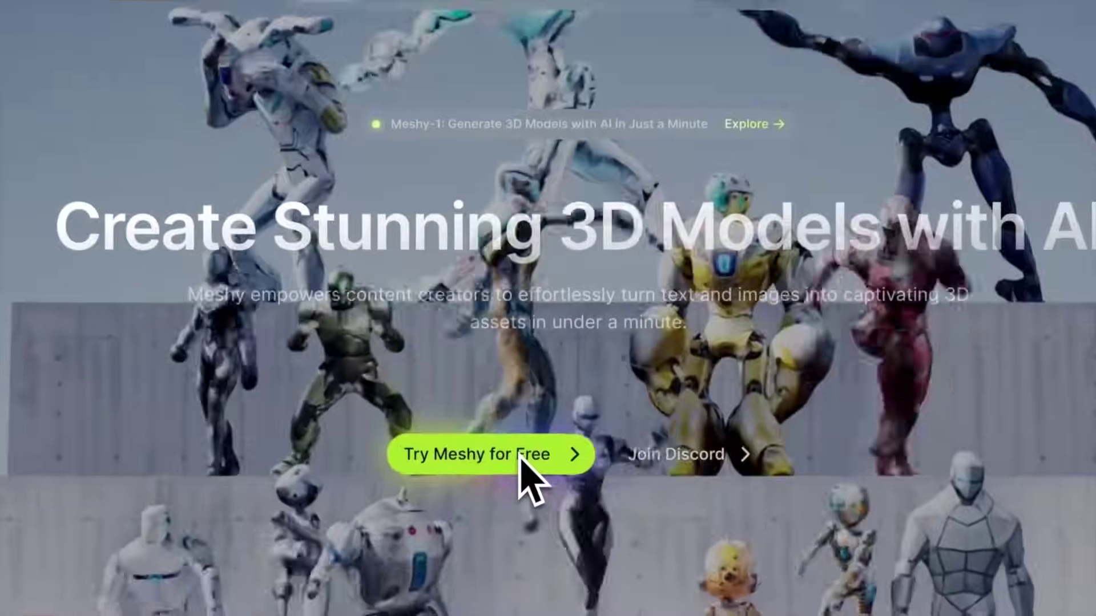
Step: Generate coarse Text to 3D models from the Christmas decorated fireplace prompt
left_click(519, 464)
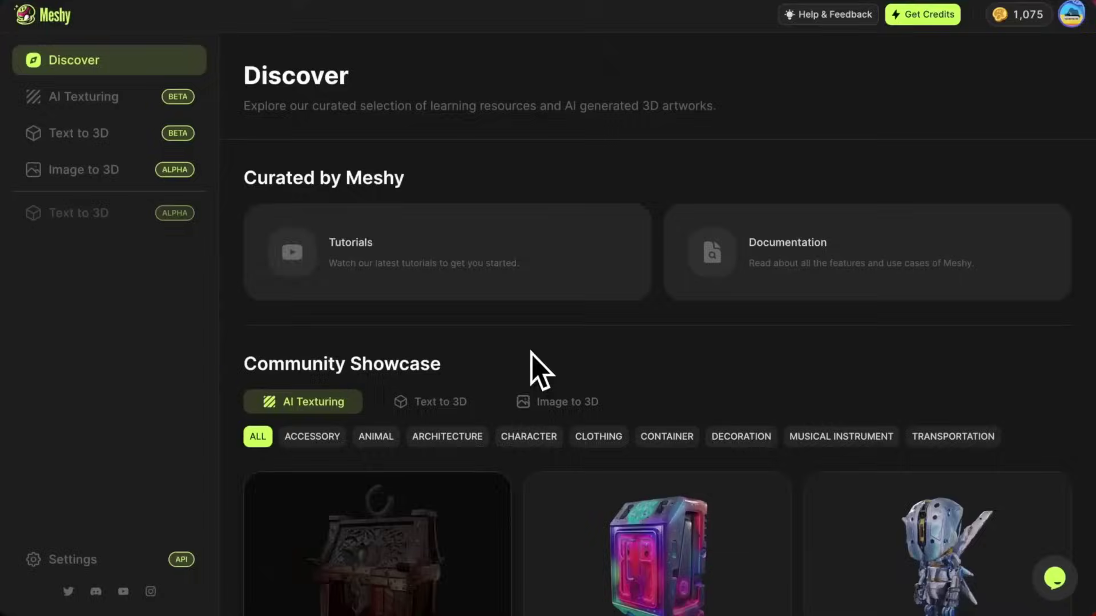
left_click(192, 114)
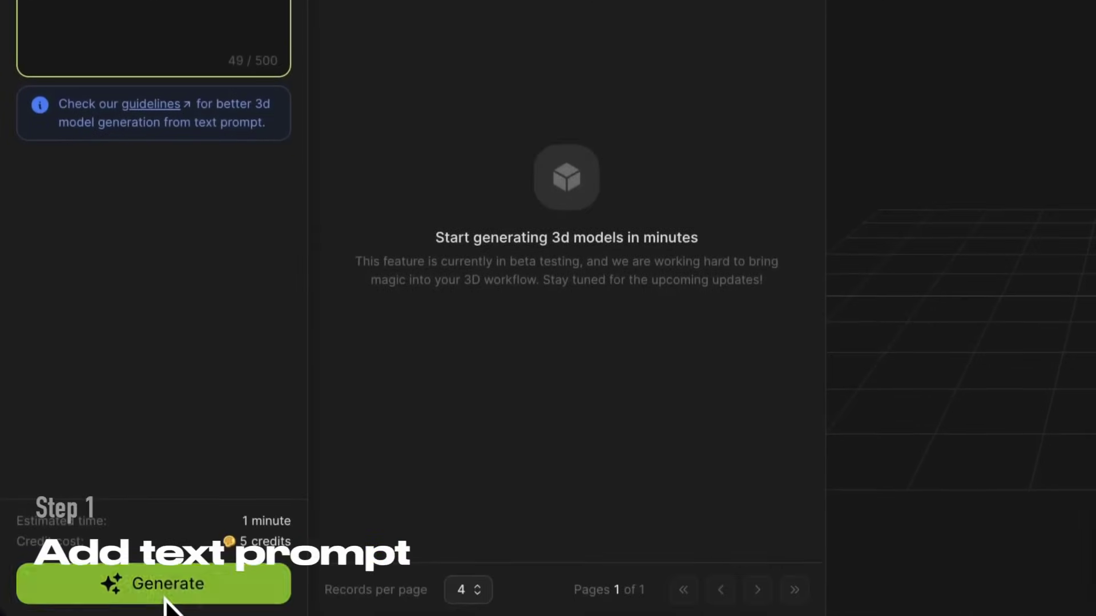
left_click(163, 590)
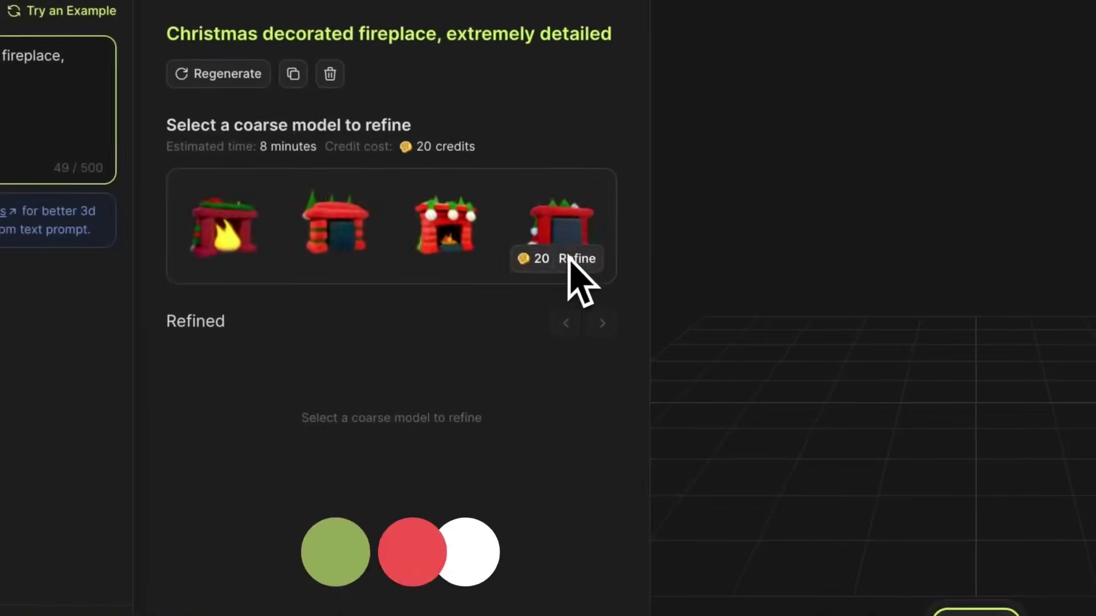
Step: Refine the fourth coarse fireplace and download it as FBX for 20 credits
left_click(549, 274)
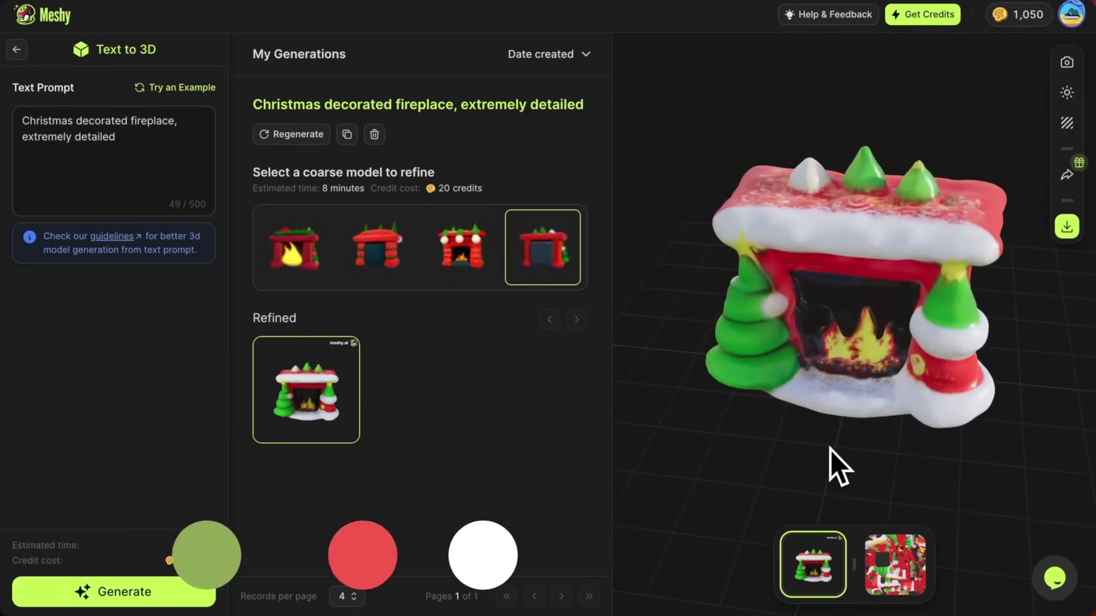
left_click(1018, 234)
left_click(694, 358)
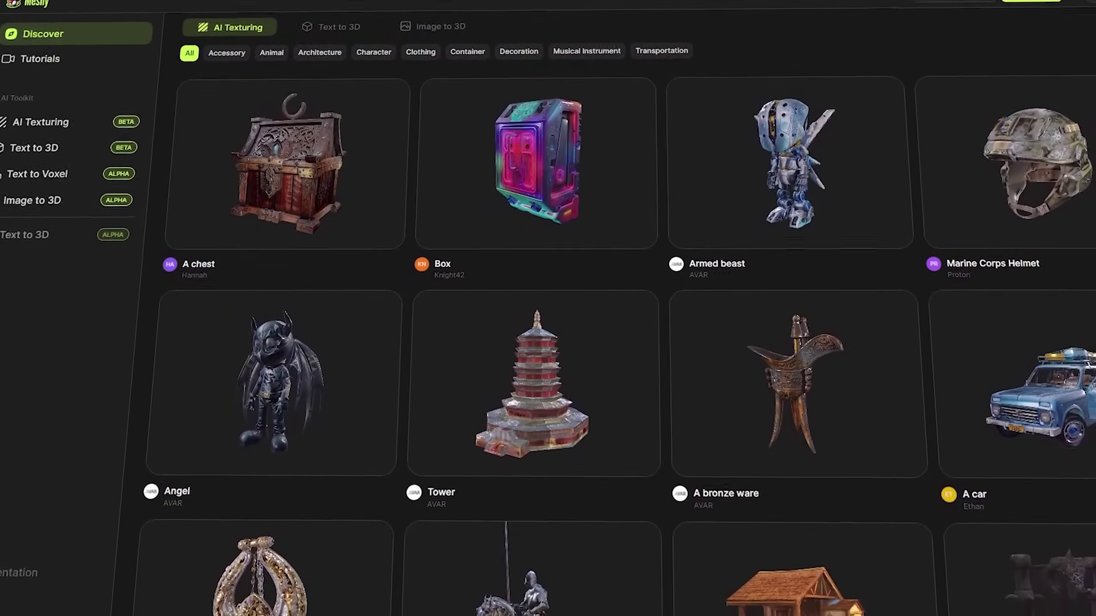
scroll(628, 343, "down", 2)
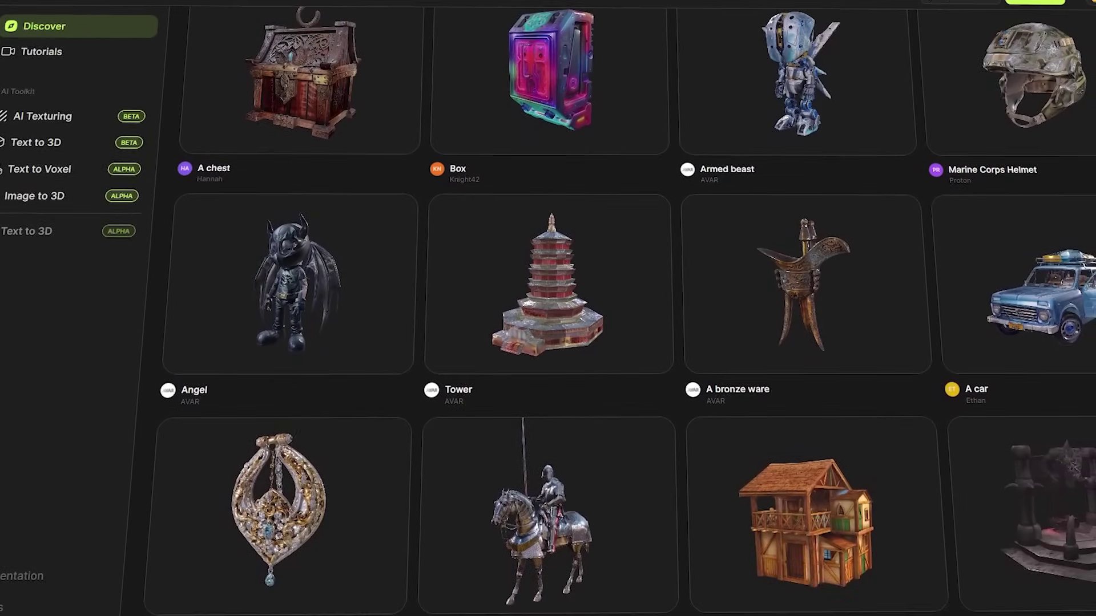
scroll(628, 343, "down", 2)
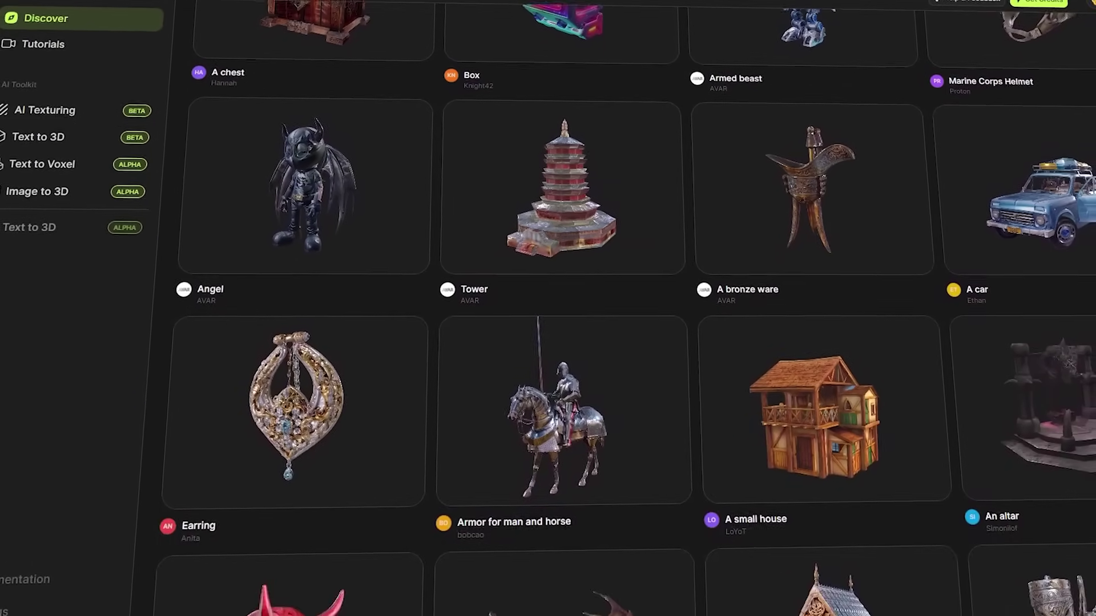
scroll(628, 343, "down", 2)
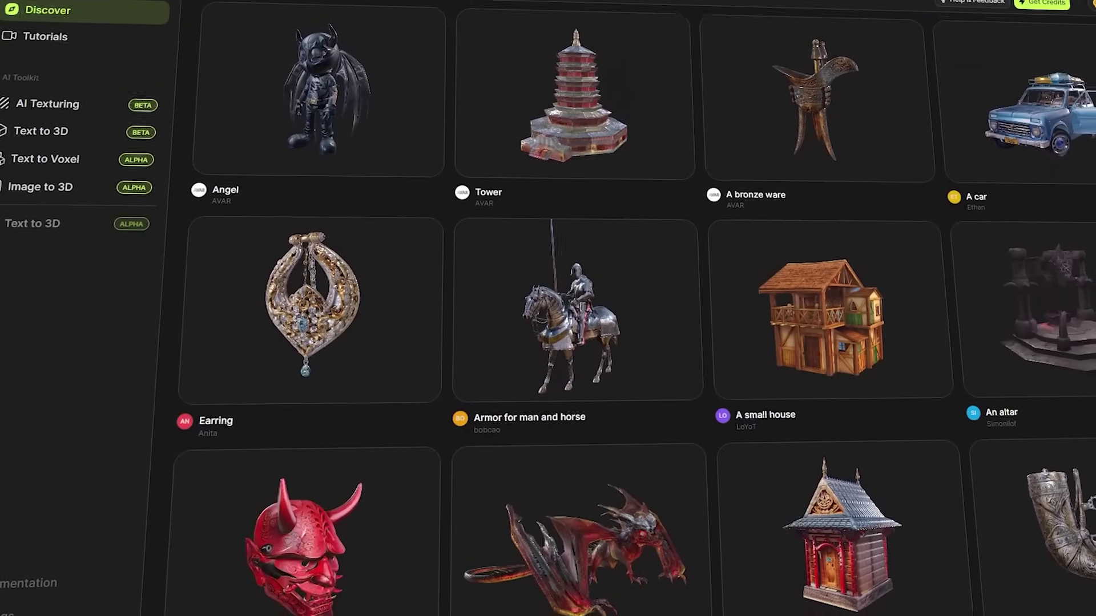
scroll(628, 343, "down", 2)
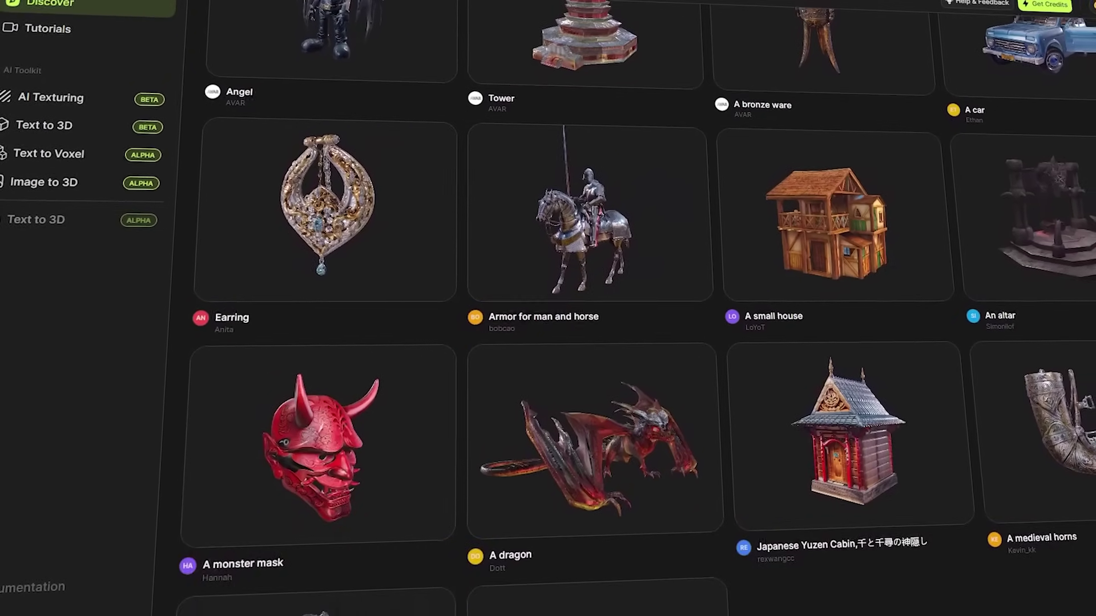
scroll(628, 342, "down", 2)
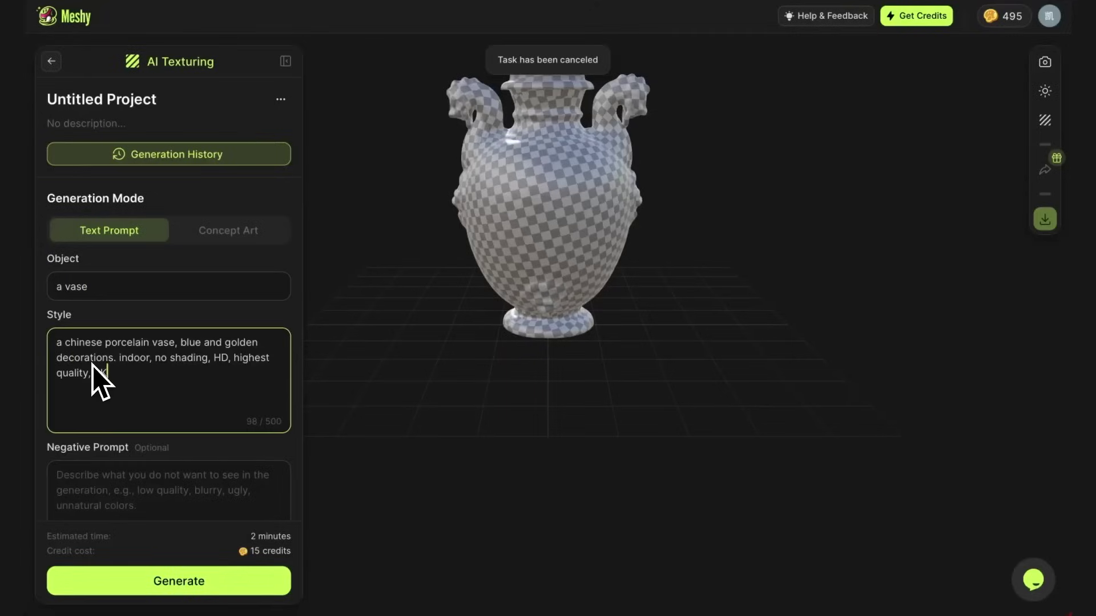
scroll(100, 381, "down", 7)
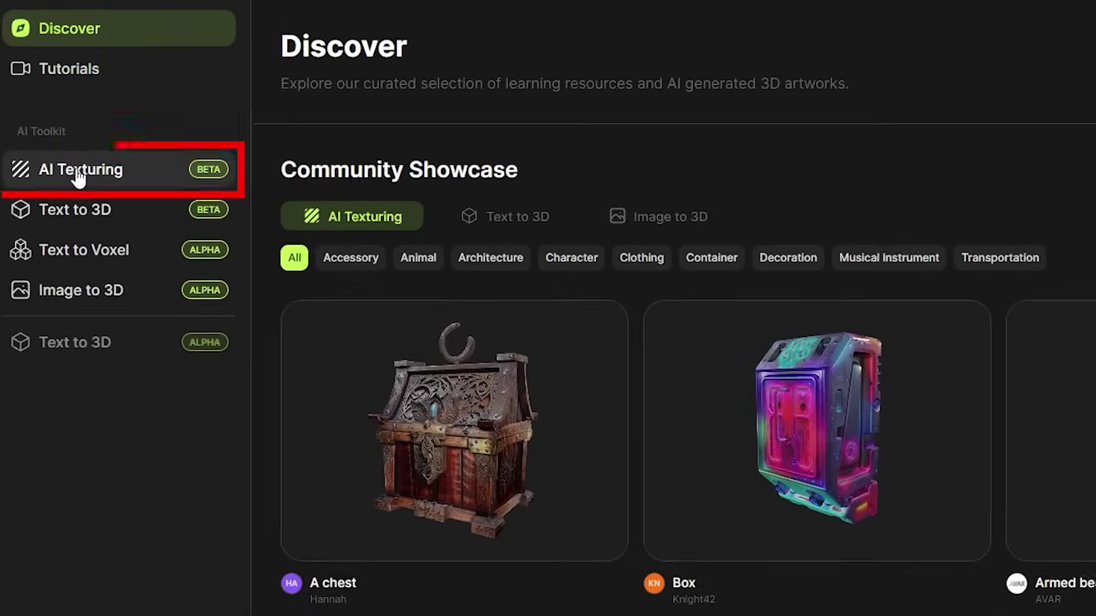
Step: Fill in the Box's AI Texturing prompts, including 'mission, blue color', and pick the Realistic art style
left_click(78, 174)
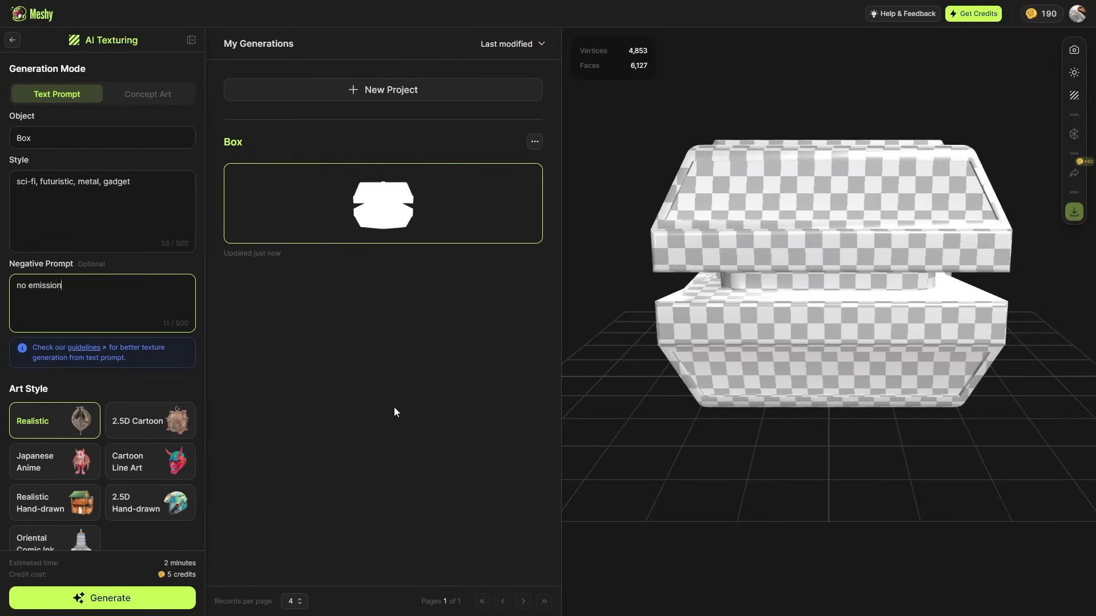
type("m")
type("ission, blue color")
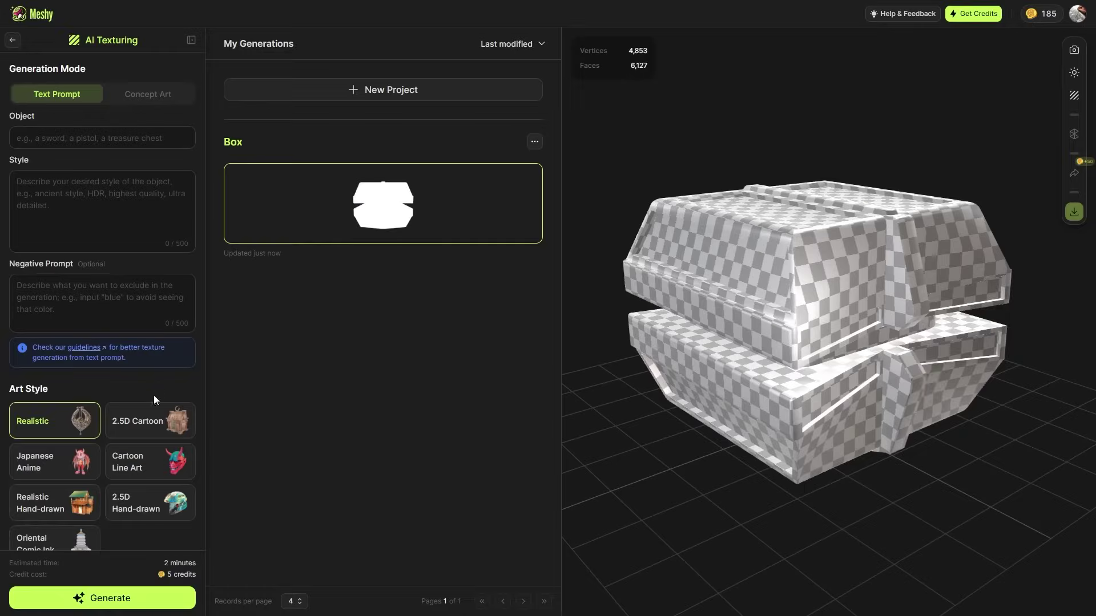
scroll(153, 395, "down", 2)
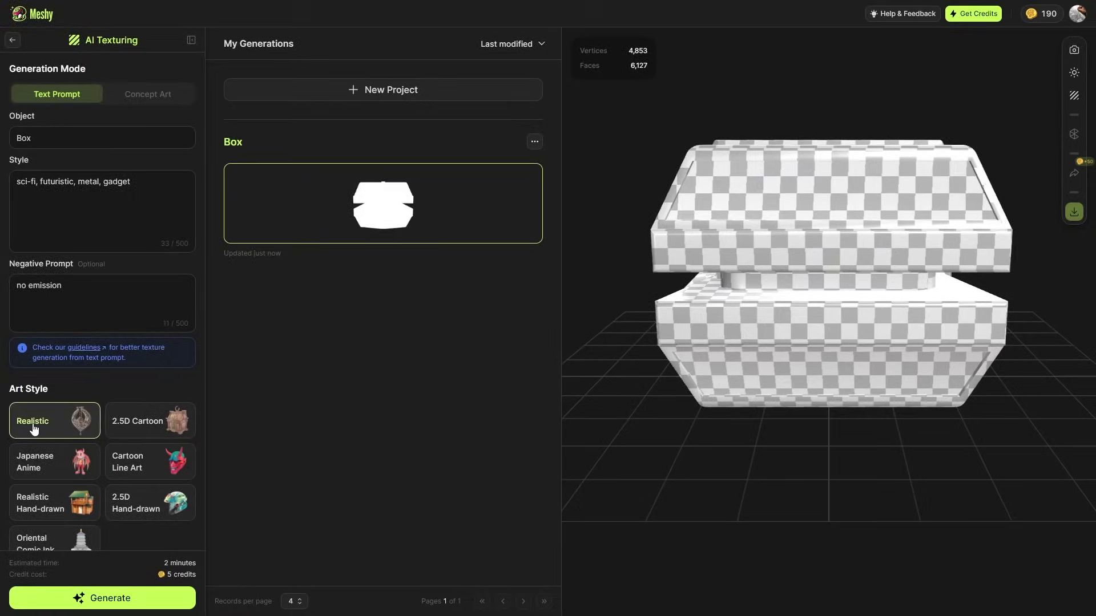
scroll(34, 422, "down", 2)
scroll(34, 430, "down", 1)
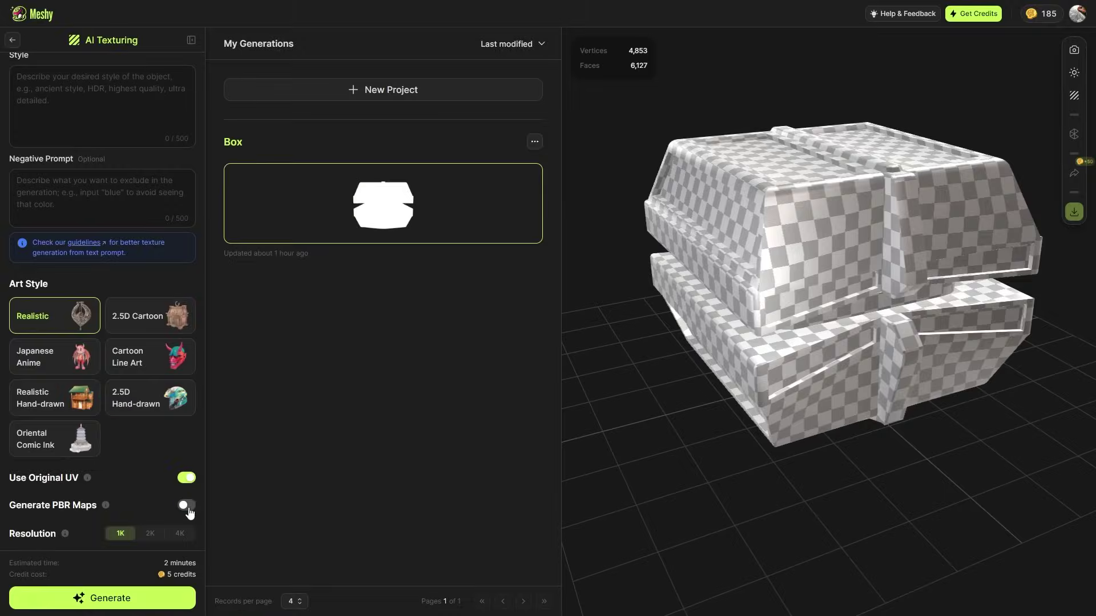
Step: Turn off Use Original UV, keeping PBR maps on at 1K resolution
left_click(188, 506)
mouse_move(547, 311)
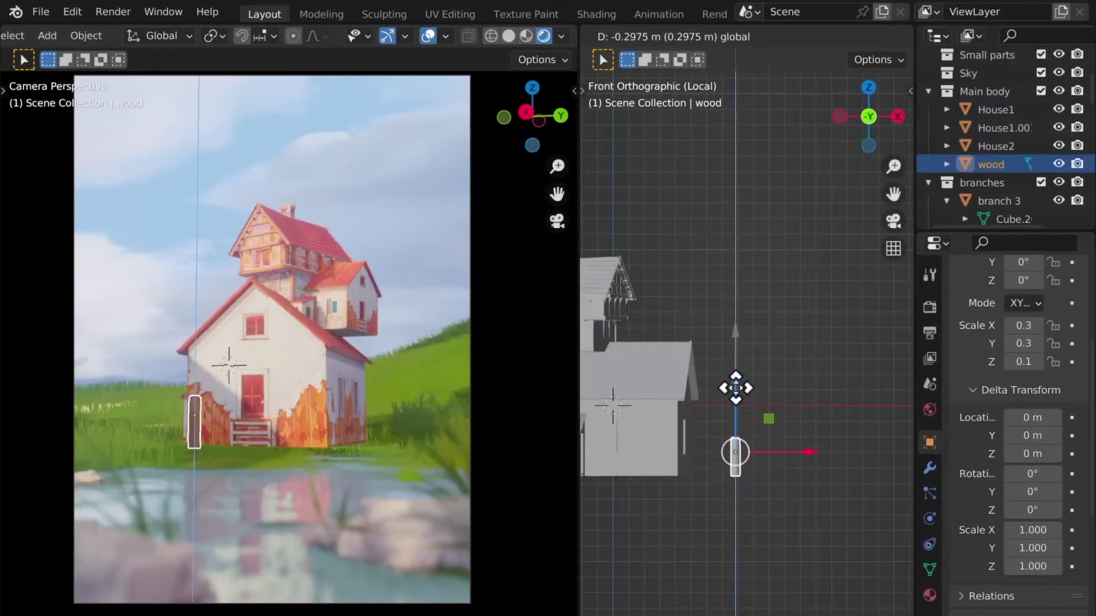
Step: Duplicate the wood post in top view and slide the copy along the Y axis
left_click(731, 522)
key("KP_7")
key("shift+d")
key("y")
left_click(763, 343)
middle_click_drag(763, 343, 778, 543)
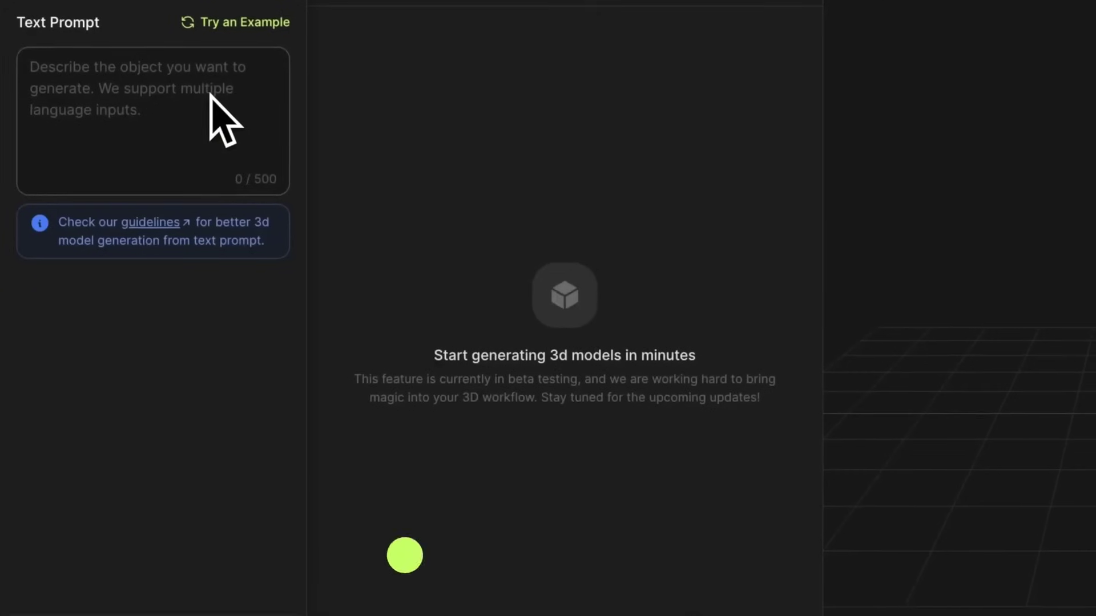
Step: Generate models from 'Christmas decorated fireplace, extremely detailed' and view the result from the front
left_click(210, 93)
type("Christmas decorated fireplace, extremely detailed")
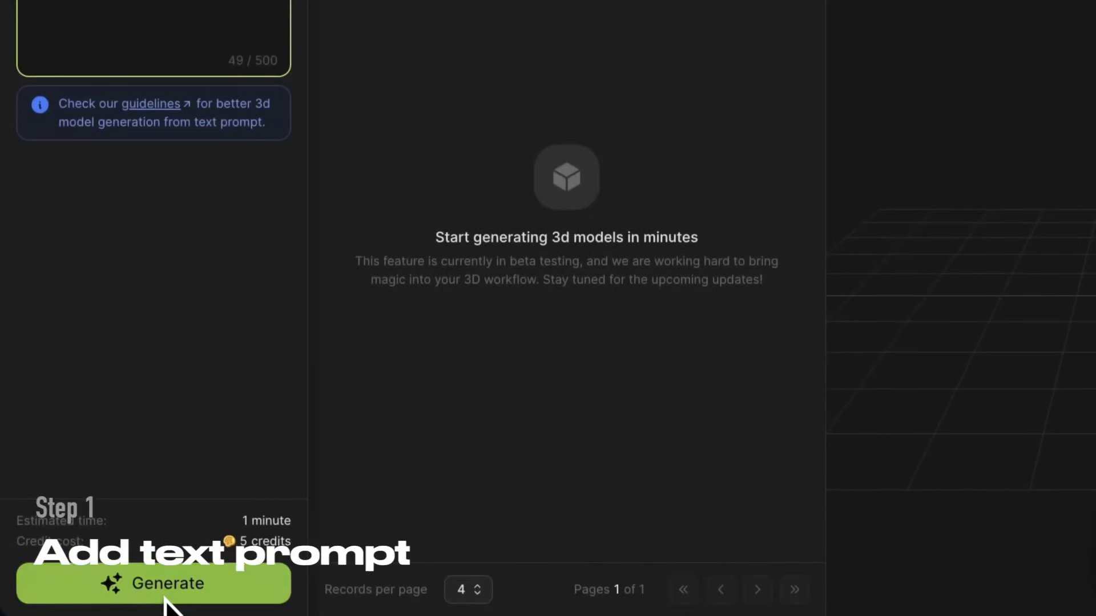
left_click(165, 596)
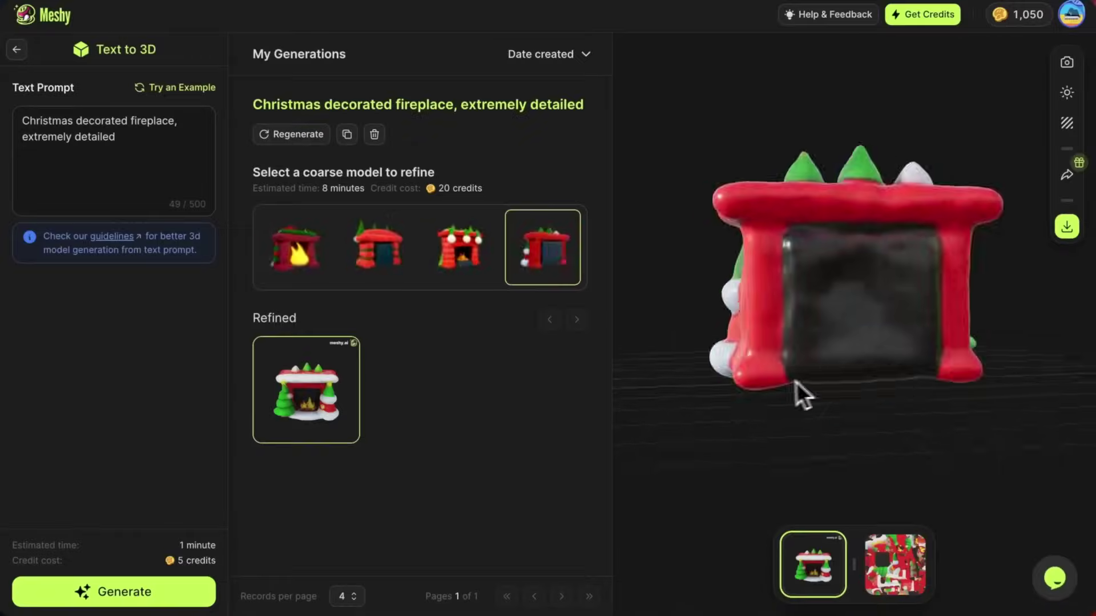
left_click_drag(796, 382, 912, 443)
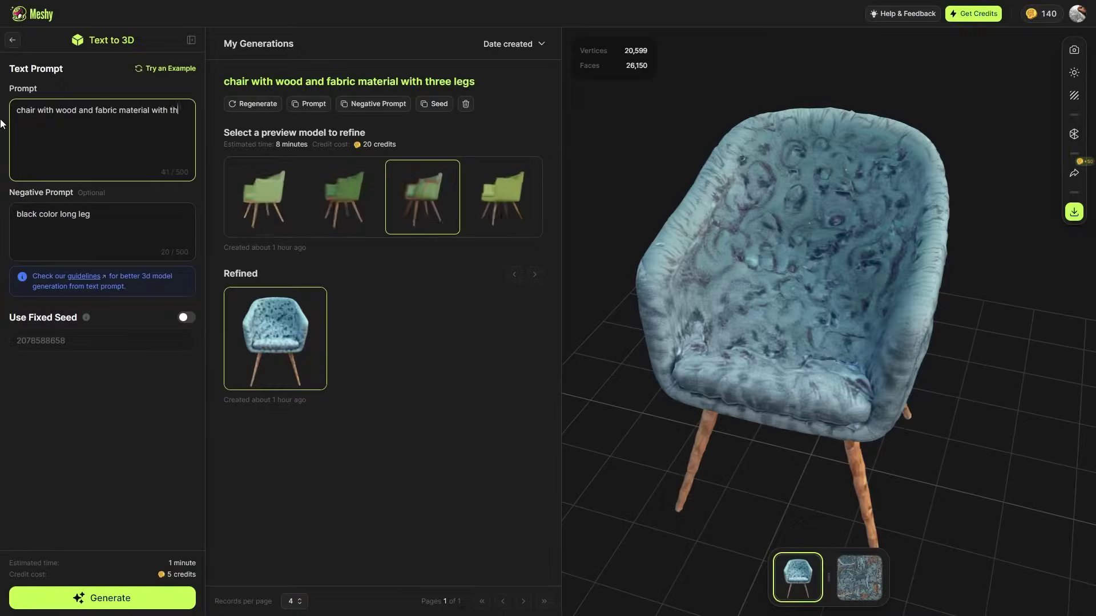
Step: Turn off the fixed seed and load the refined three-legged wooden table
type("ree legs")
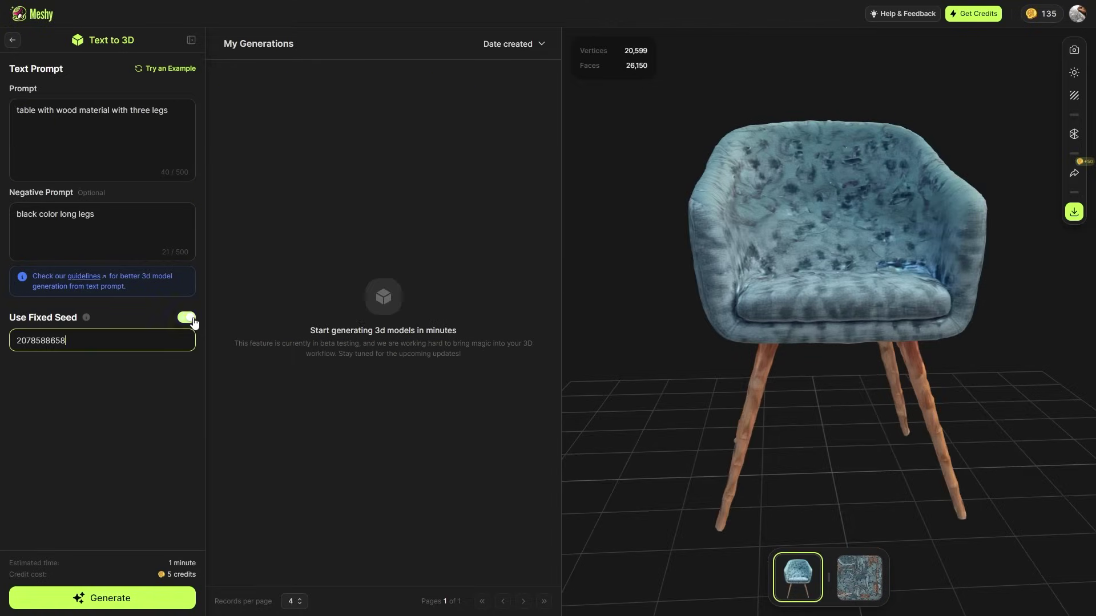
left_click(187, 317)
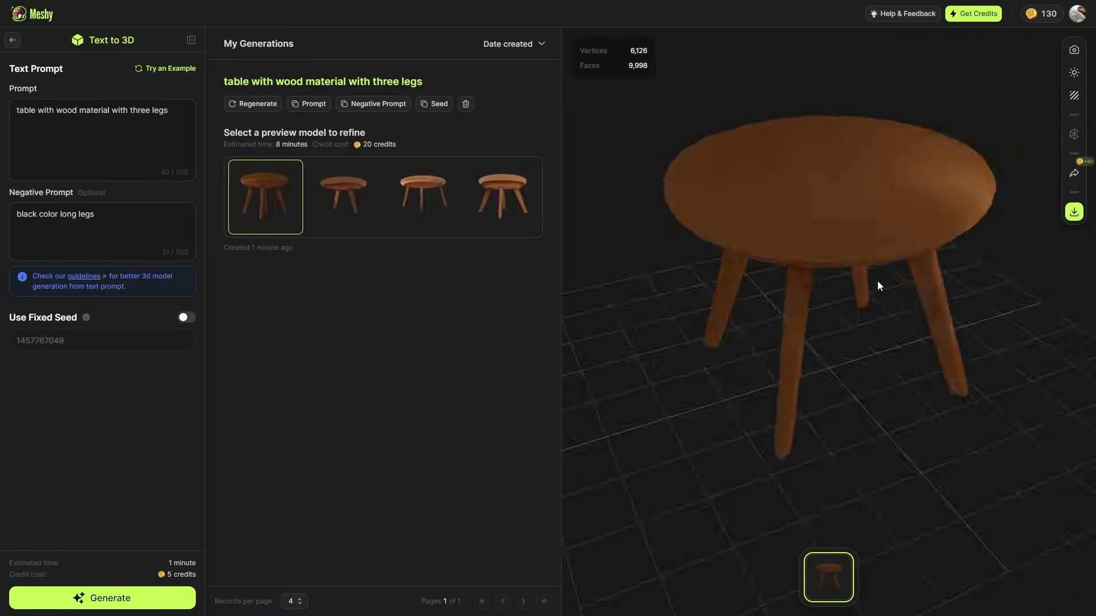
mouse_move(274, 227)
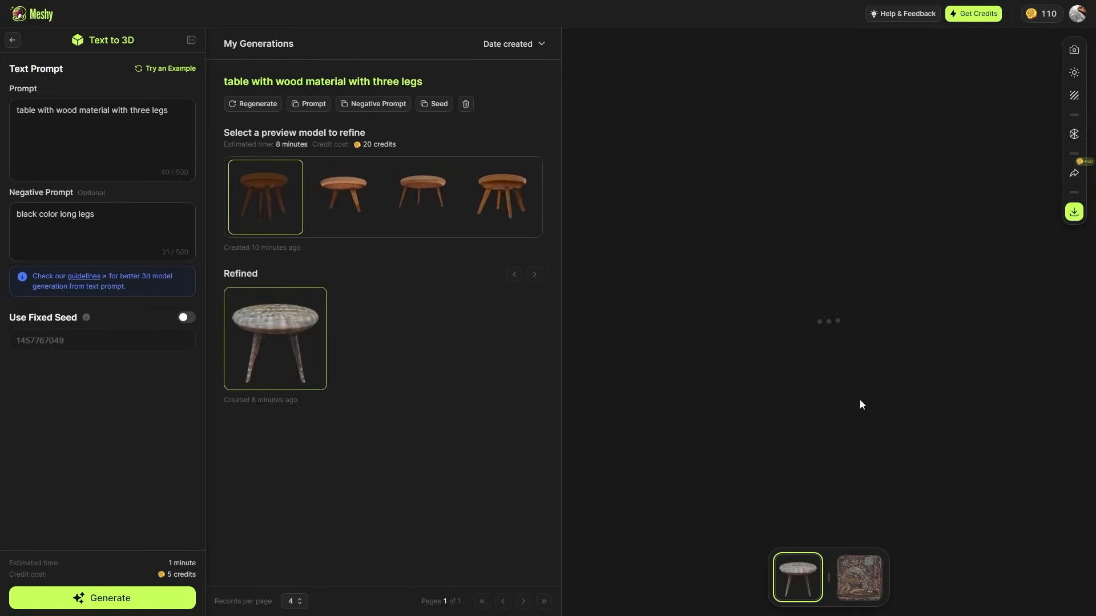
left_click(859, 577)
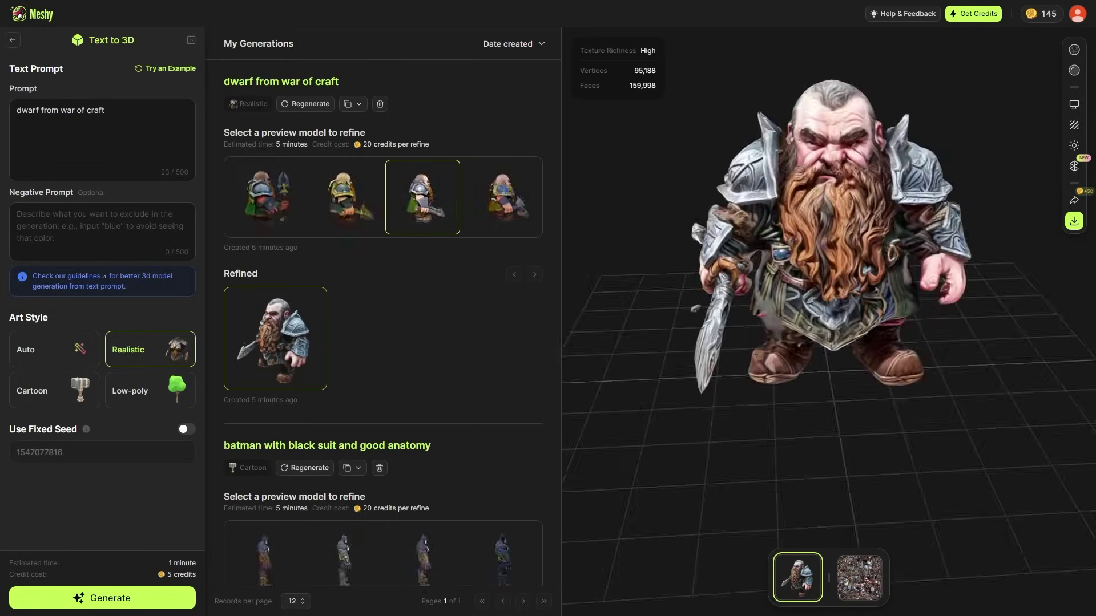
Step: Orbit the refined character and dragon models to inspect them from the front
scroll(872, 186, "up", 5)
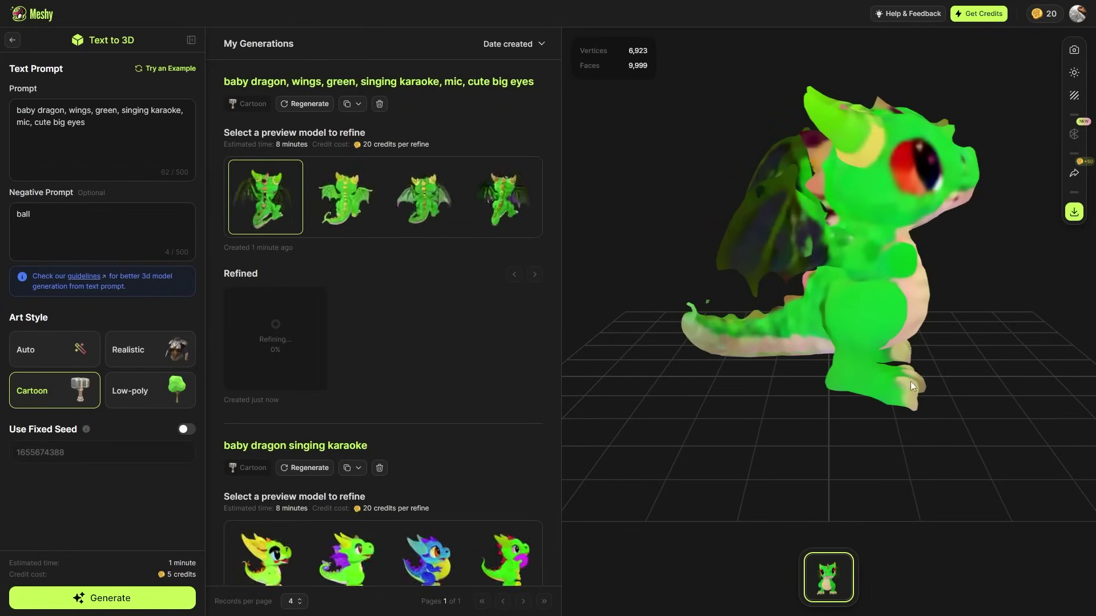
left_click_drag(910, 381, 704, 388)
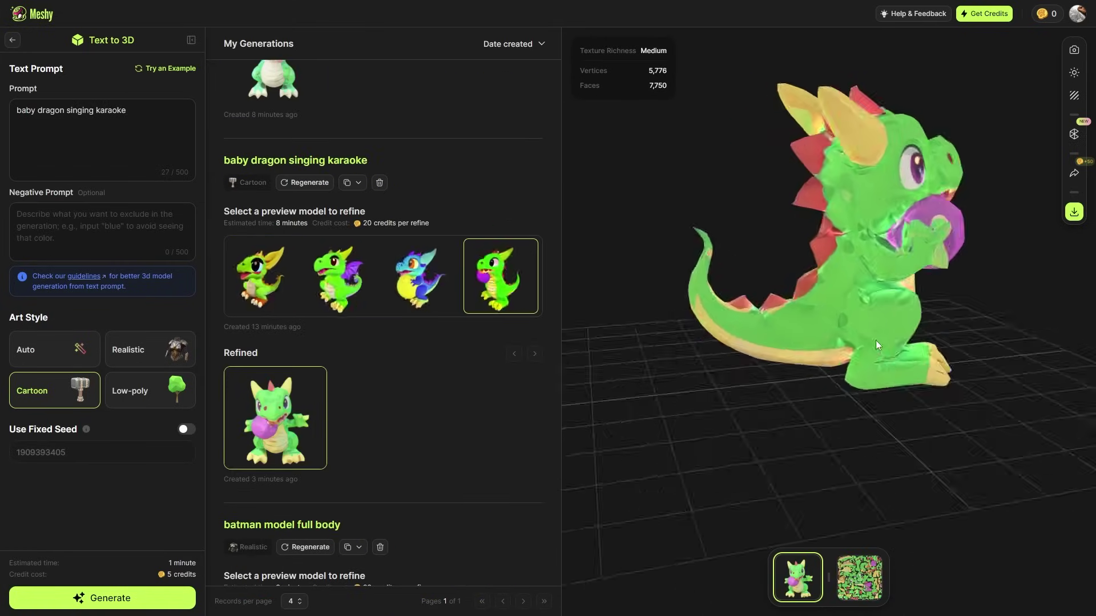
left_click_drag(845, 337, 557, 392)
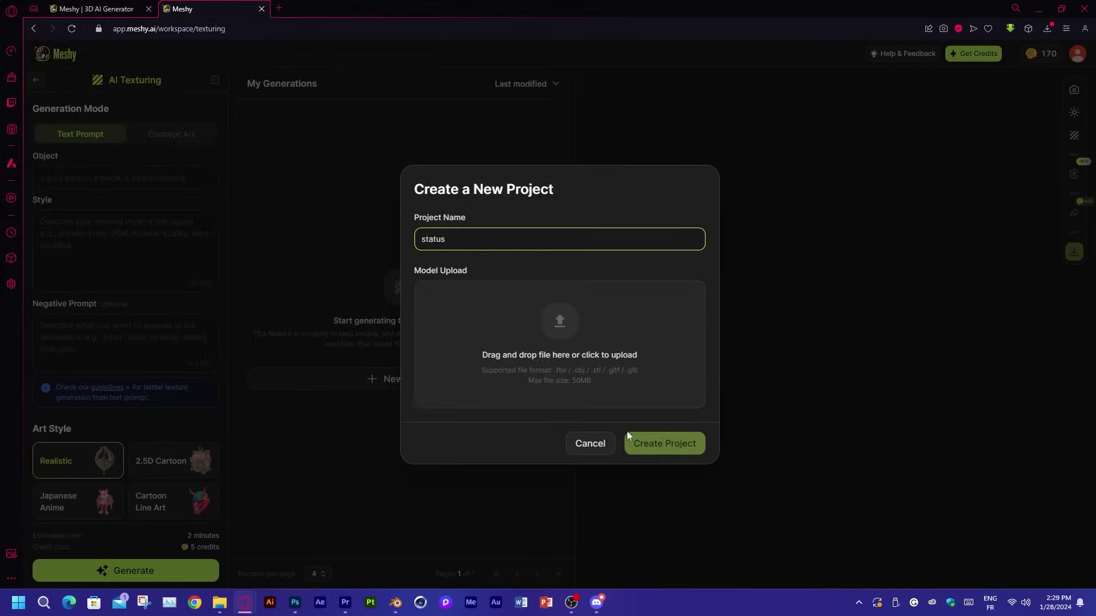
Step: Upload Statue_01.obj into the status texturing project
left_click(560, 343)
left_click(51, 259)
left_click(171, 161)
left_click(578, 416)
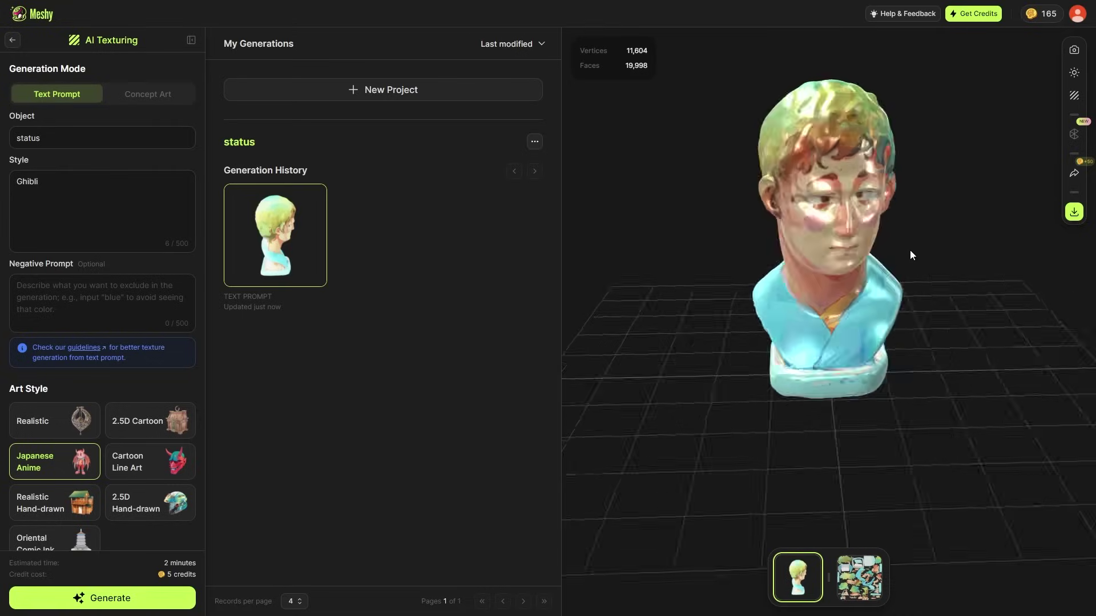
Step: Generate another styled texture for the bust and switch to the Oriental Comic Ink style
left_click_drag(910, 250, 927, 294)
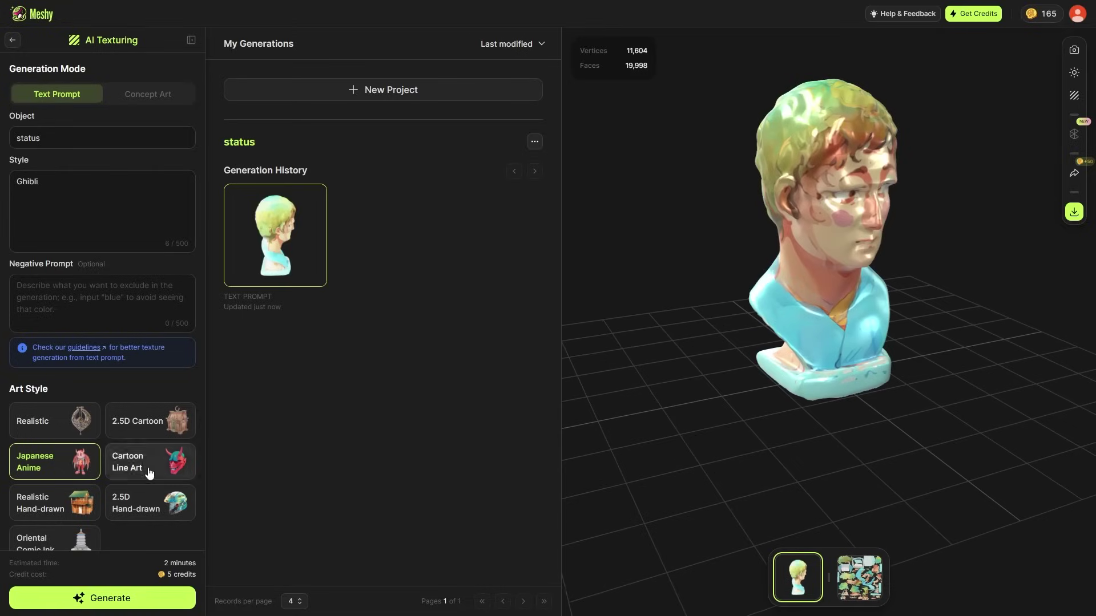
left_click(123, 599)
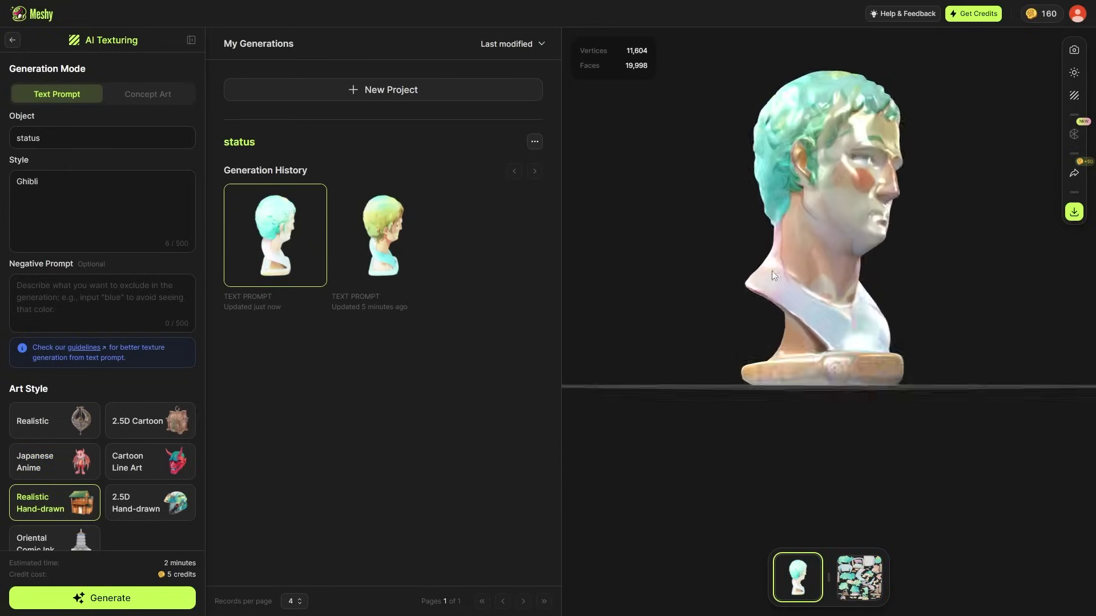
scroll(146, 455, "down", 2)
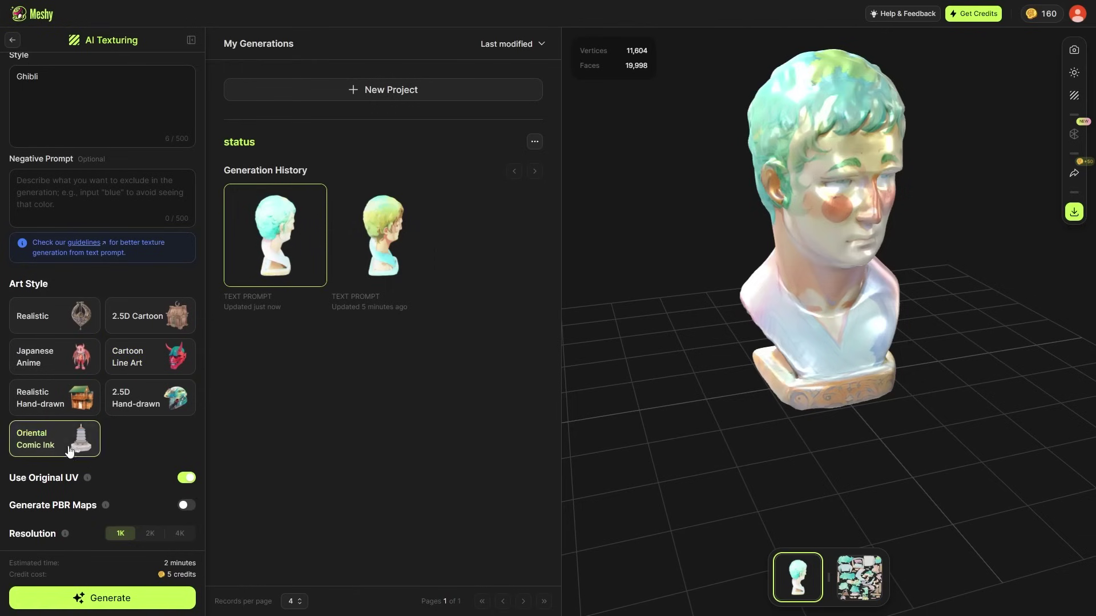
left_click(51, 439)
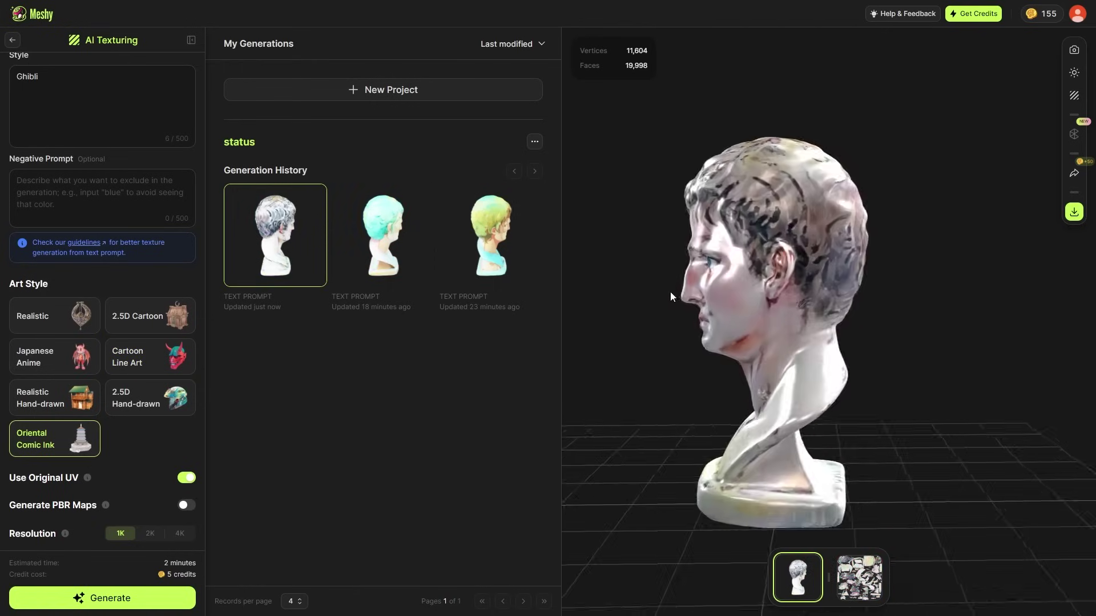
left_click_drag(670, 293, 335, 344)
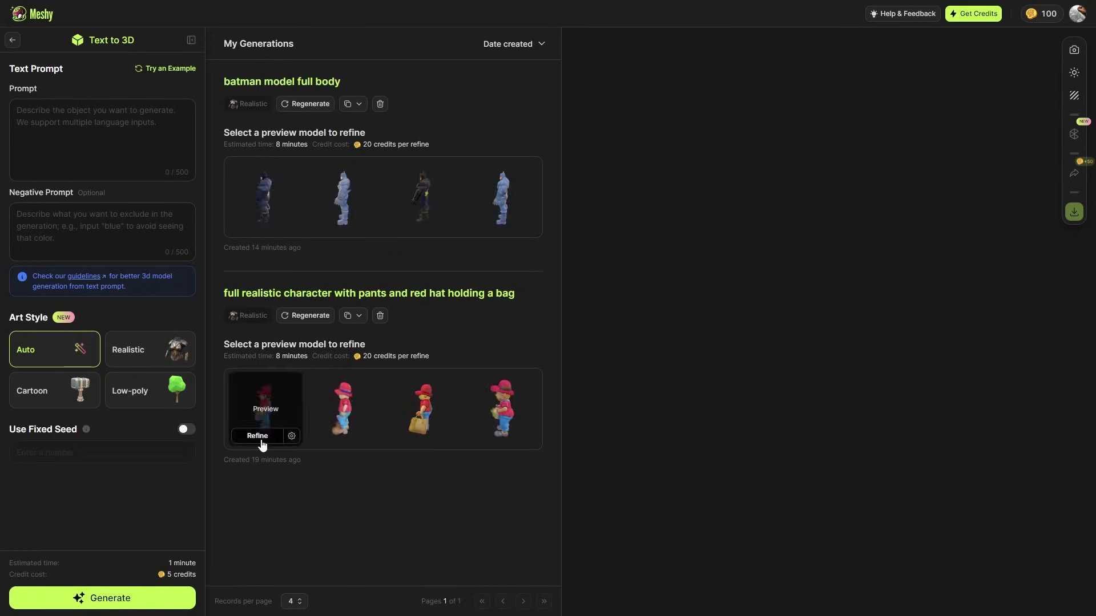
Step: Refine the batman preview, then compare Monthly and Yearly plan prices in the Upgrade dialog
left_click(449, 224)
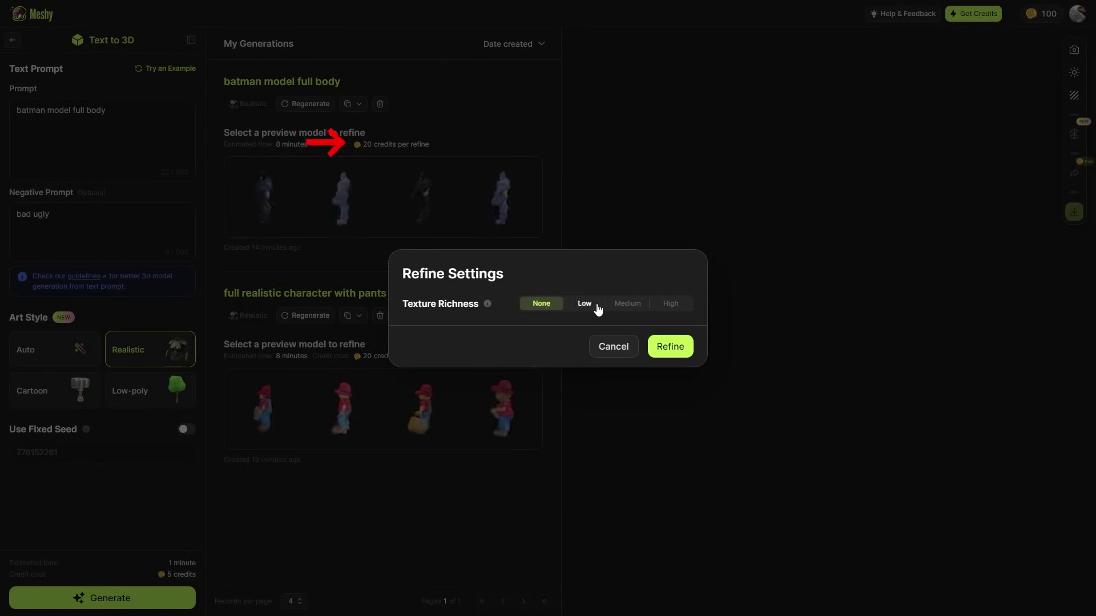
left_click(670, 346)
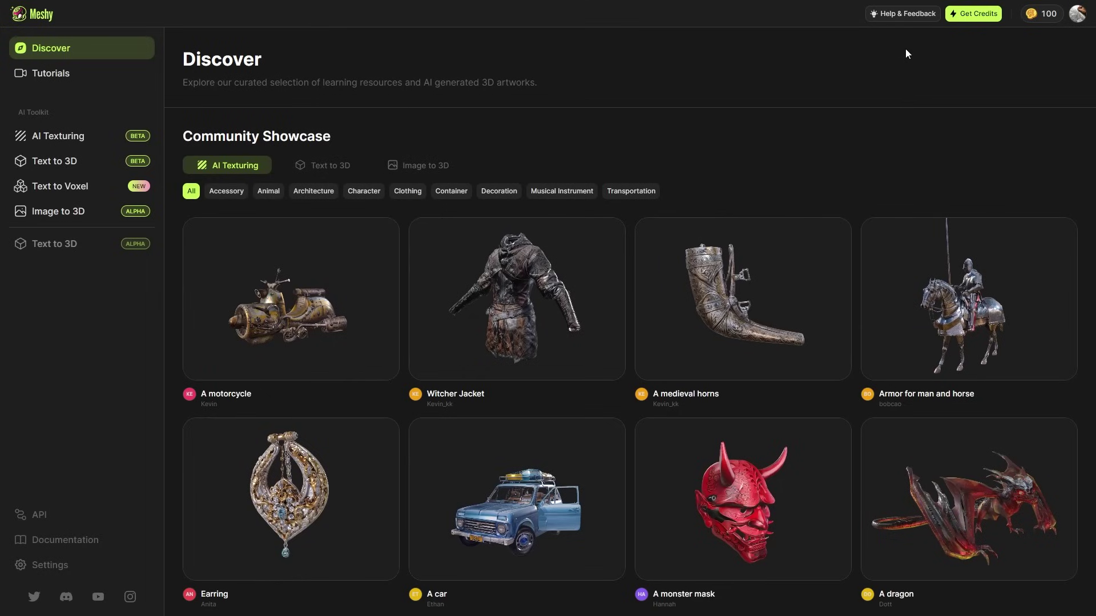
left_click(975, 14)
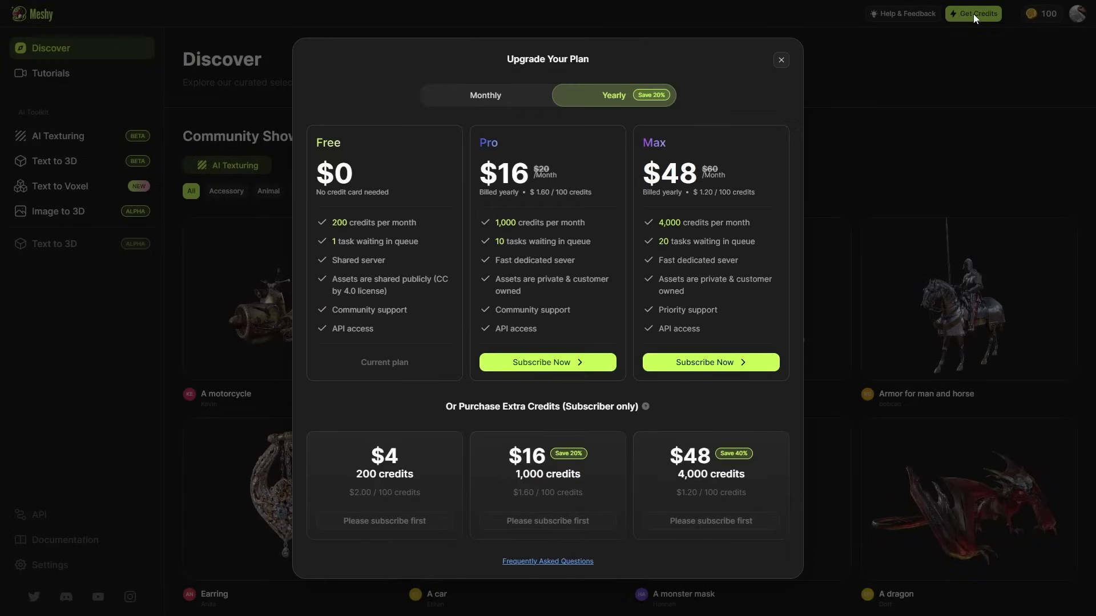
left_click(540, 97)
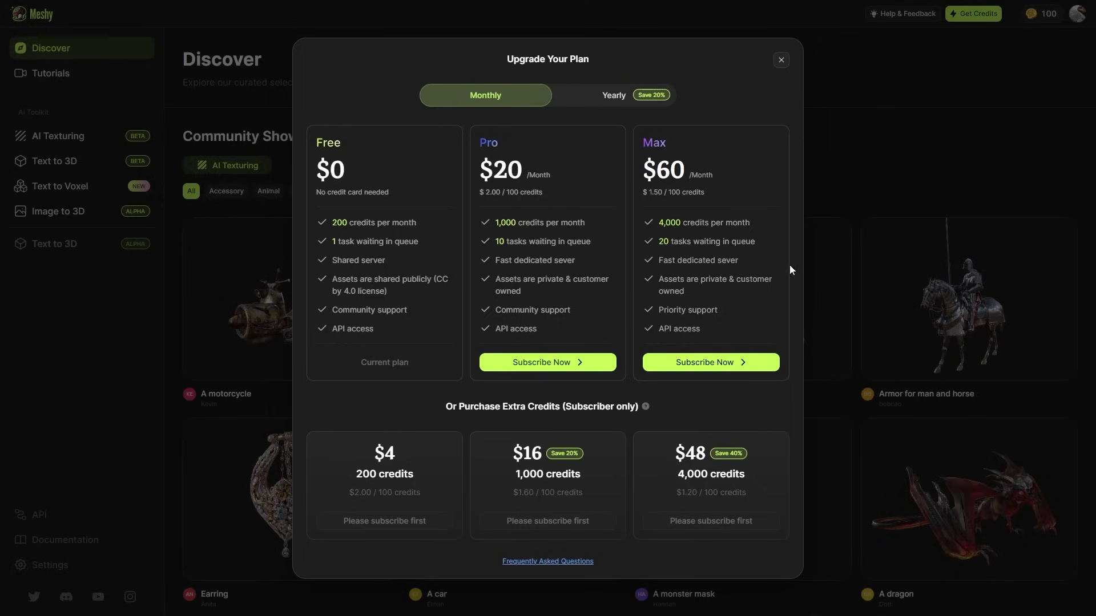
left_click(629, 93)
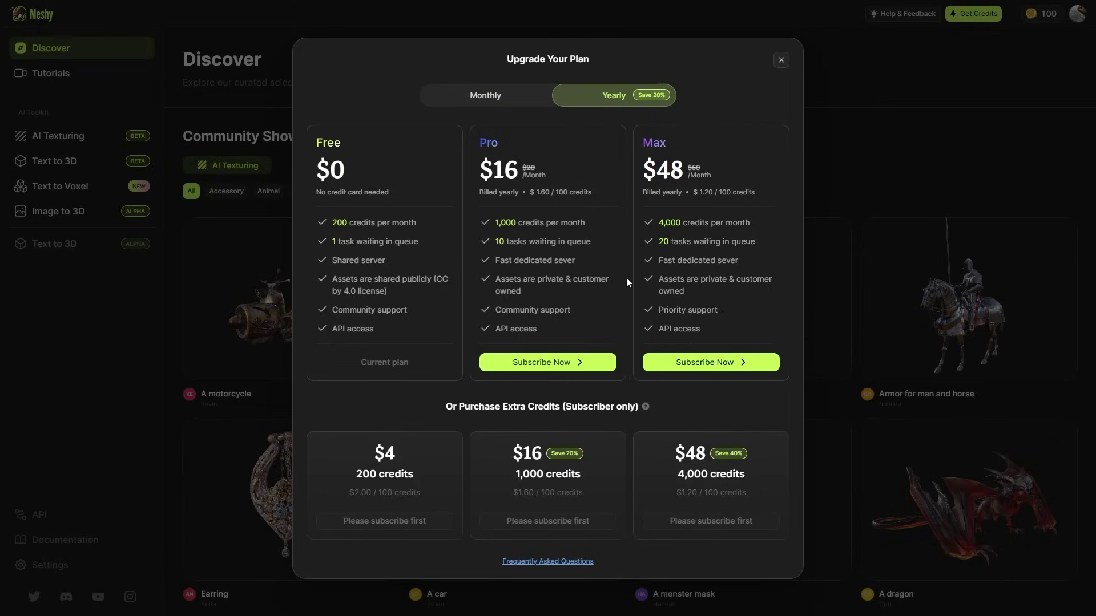
left_click(486, 106)
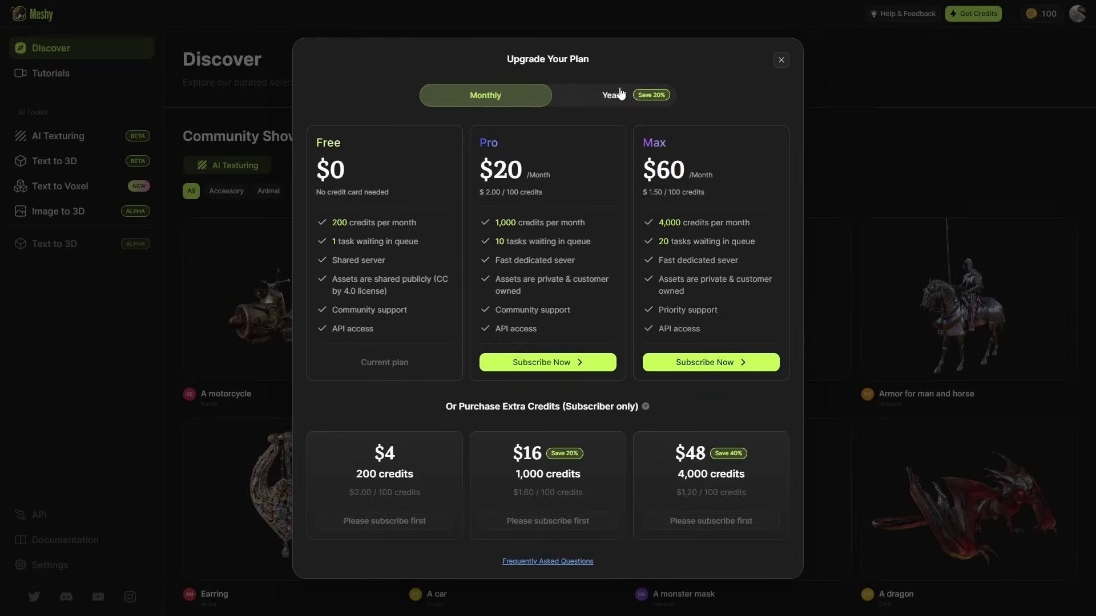
left_click(616, 95)
left_click(548, 102)
left_click(608, 94)
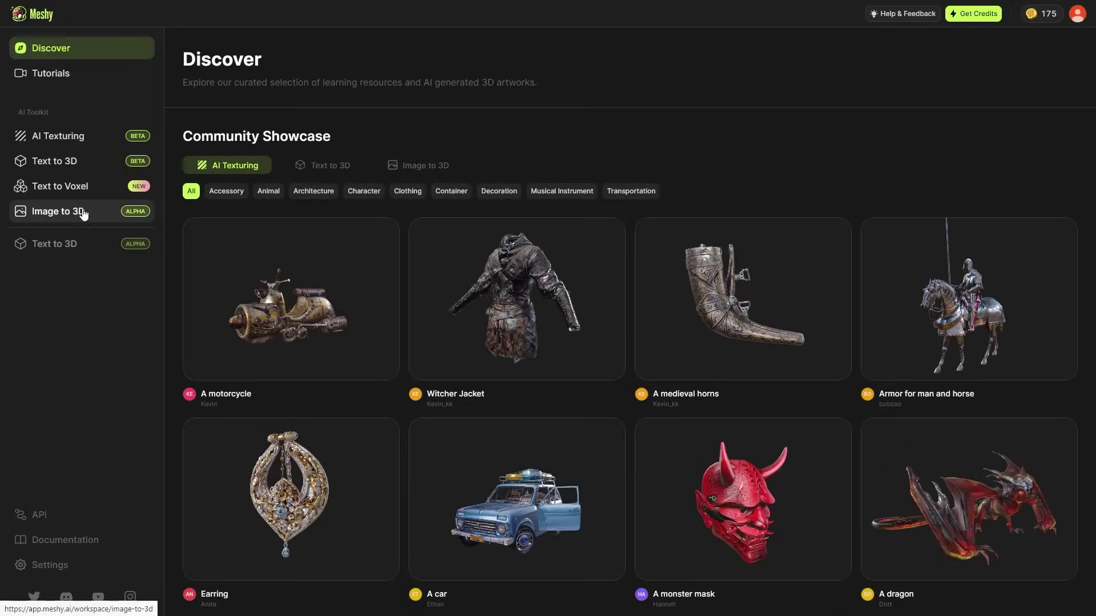
Step: Create Image to 3D models named Cute girl and pengo from the character and penguin images
left_click(117, 210)
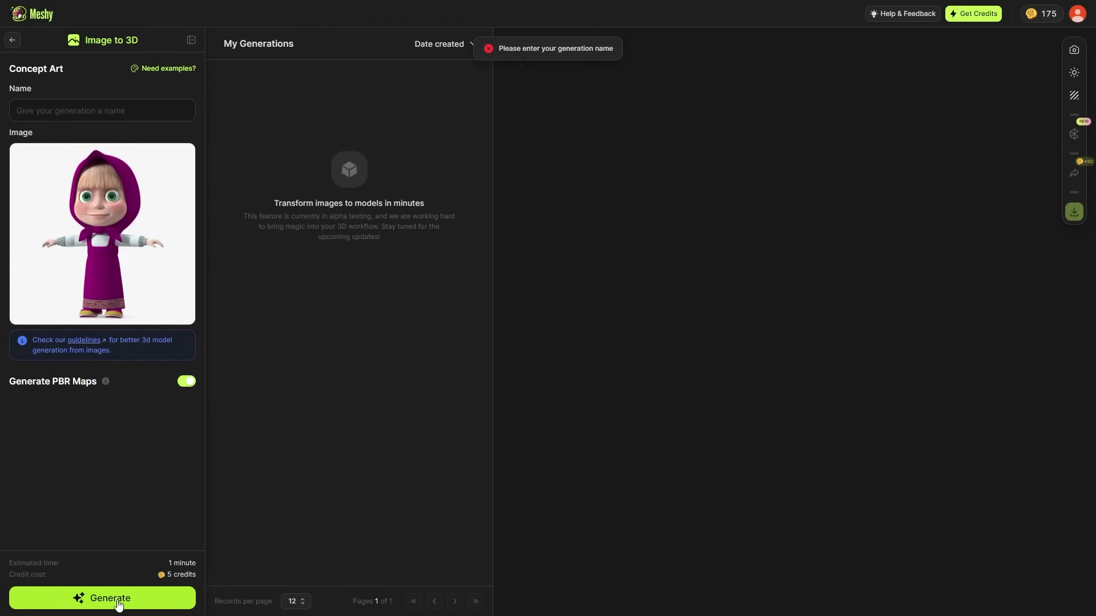
left_click(77, 112)
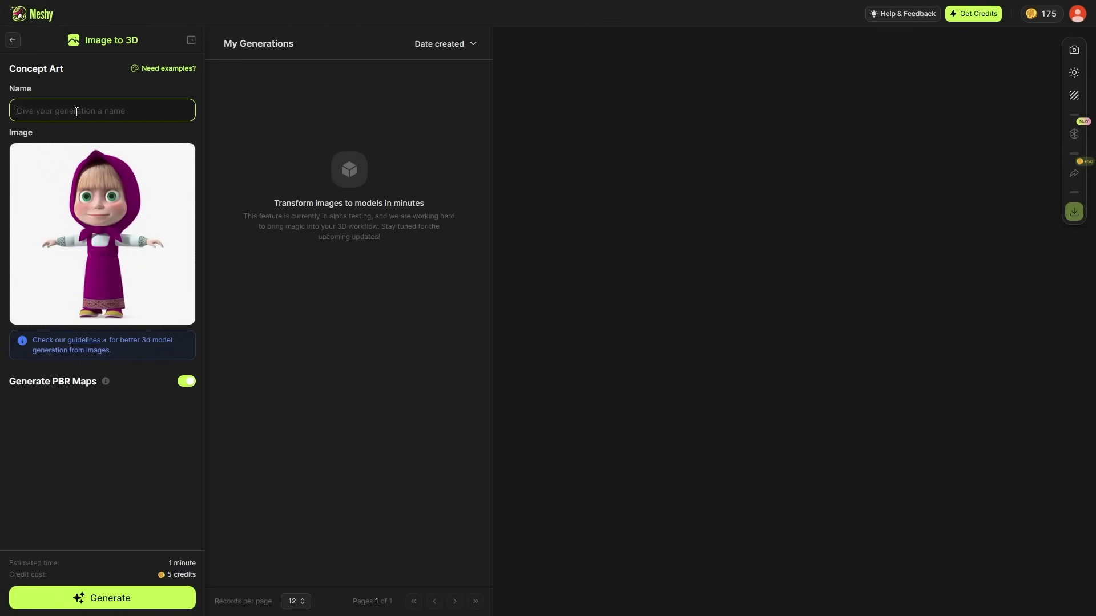
left_click(98, 598)
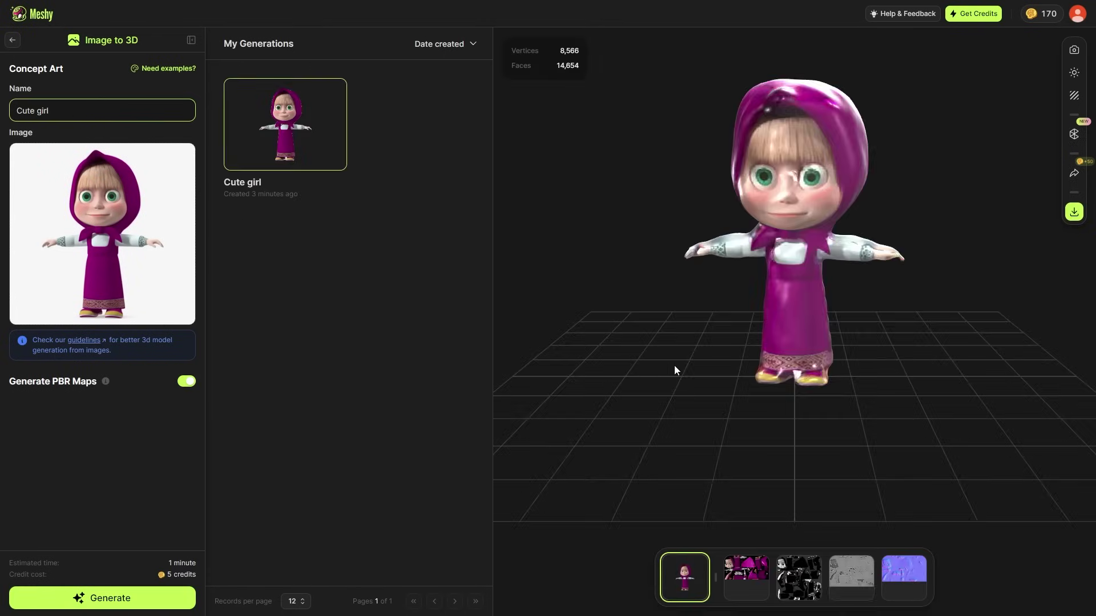
left_click_drag(674, 364, 833, 265)
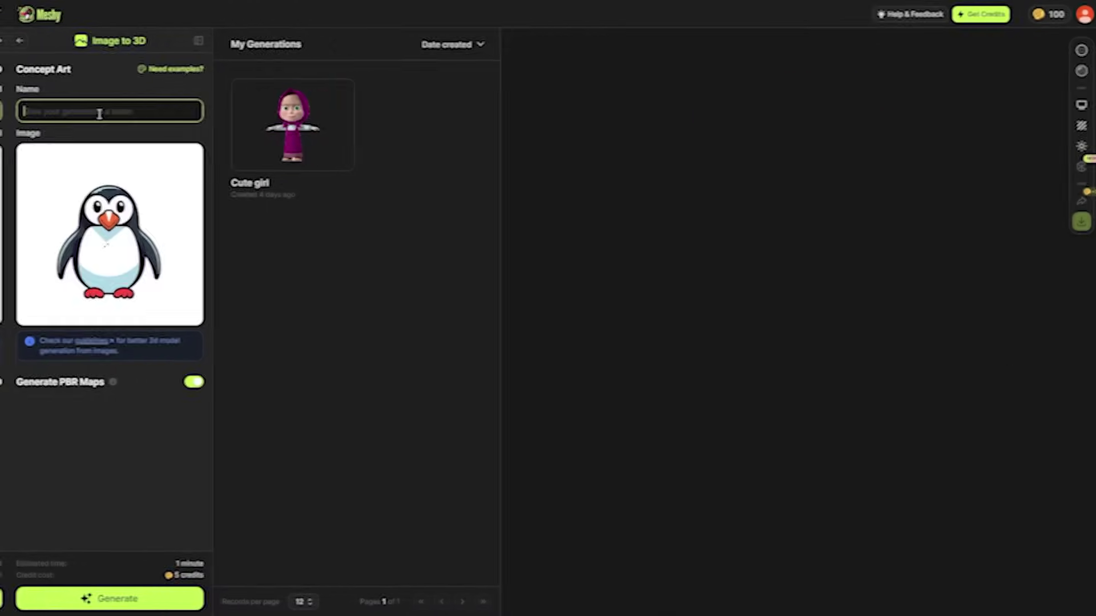
type("pengo")
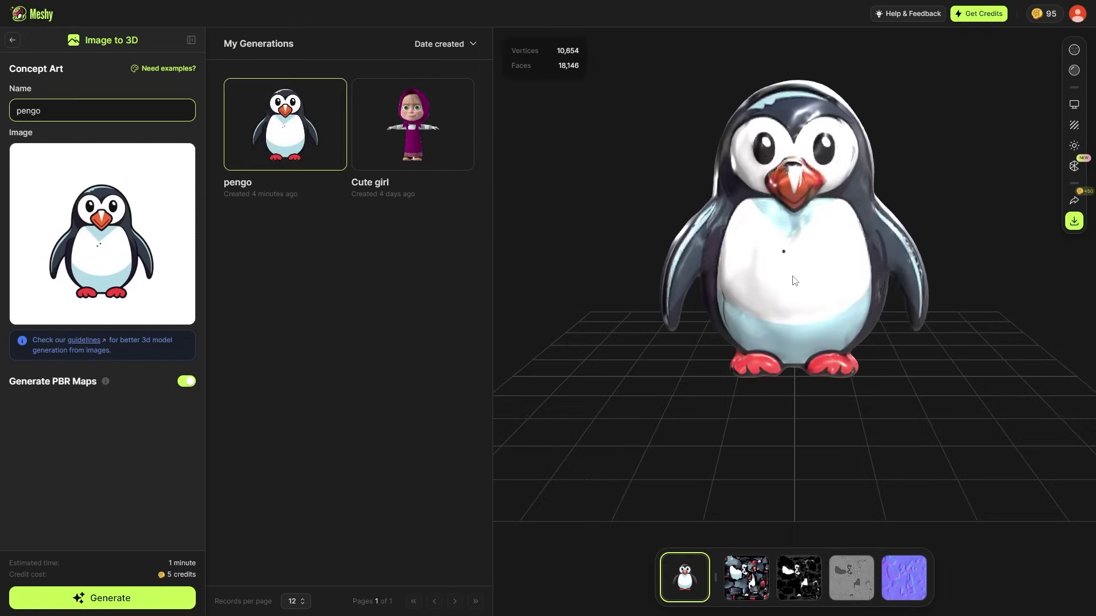
left_click_drag(793, 280, 759, 251)
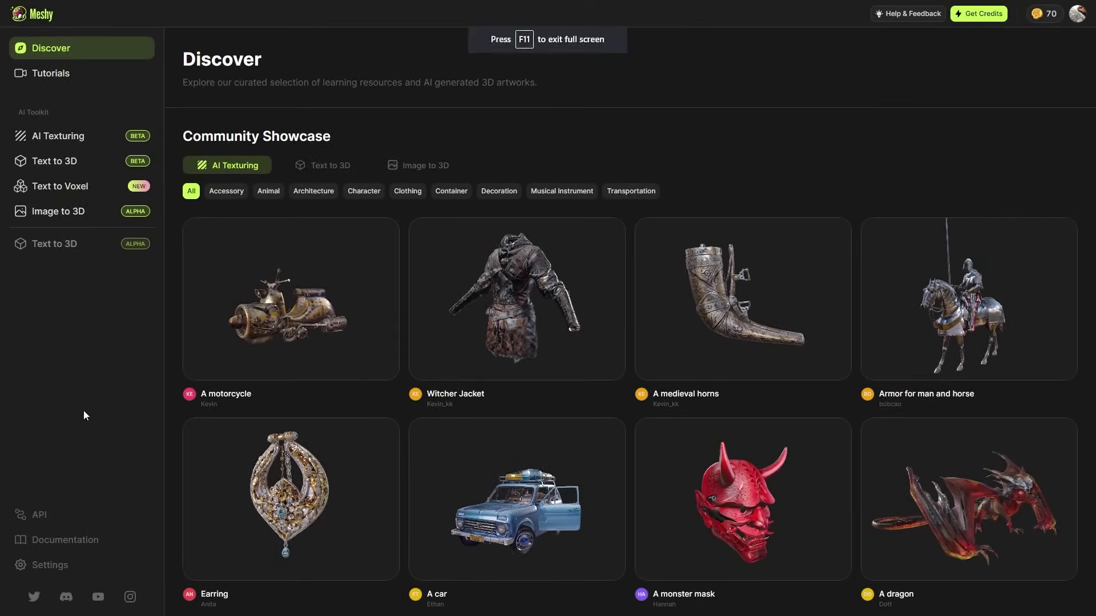
Step: Go to Meshy for Blender > Introduction in the docs to see the add-on's prerequisites
left_click(99, 546)
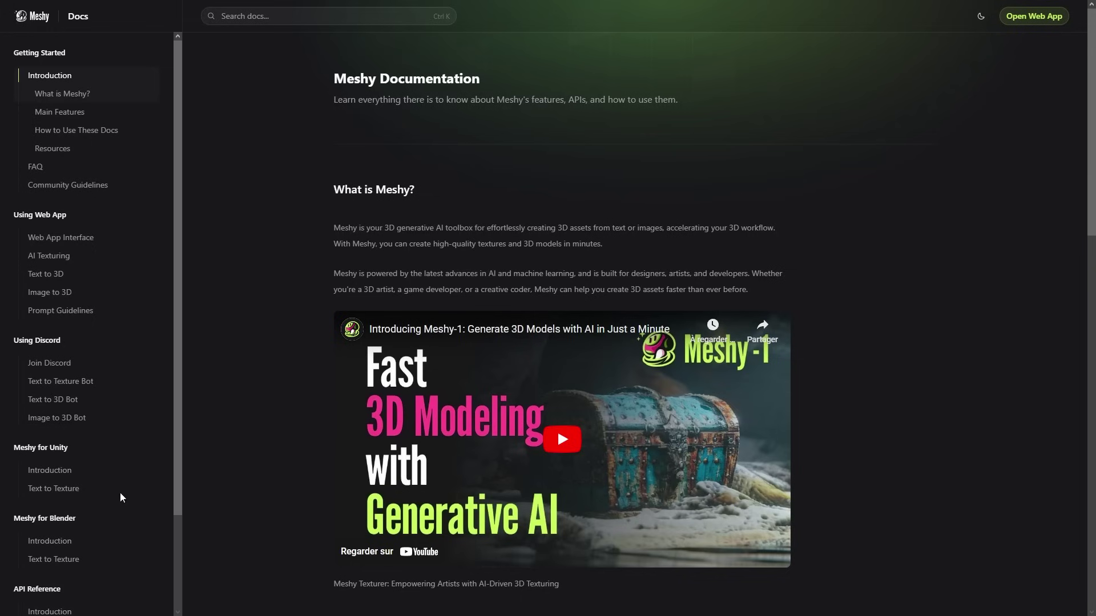
scroll(69, 365, "down", 4)
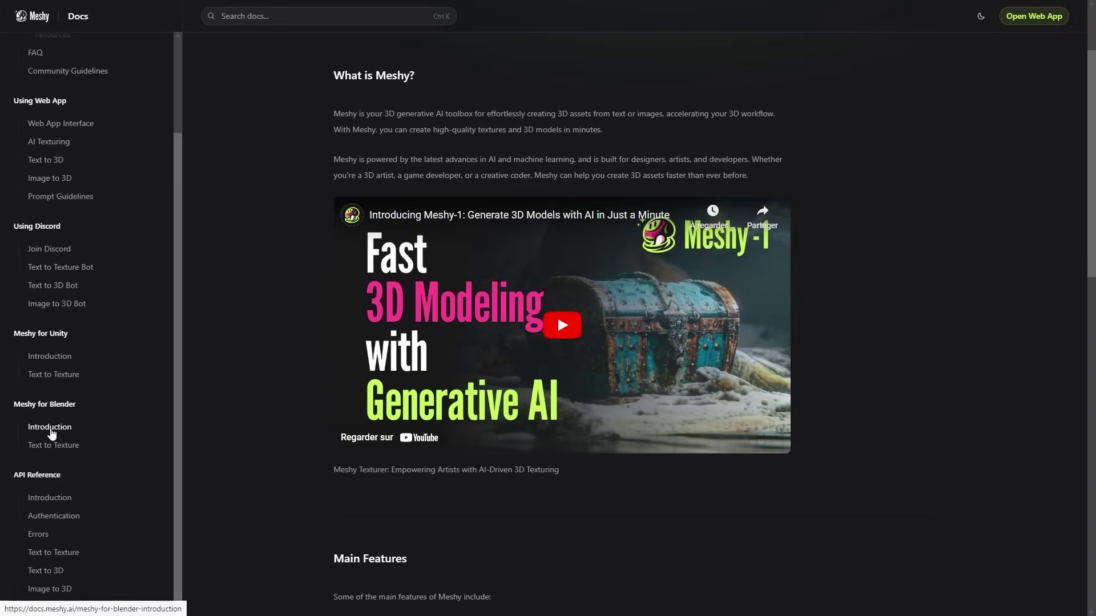
left_click(49, 429)
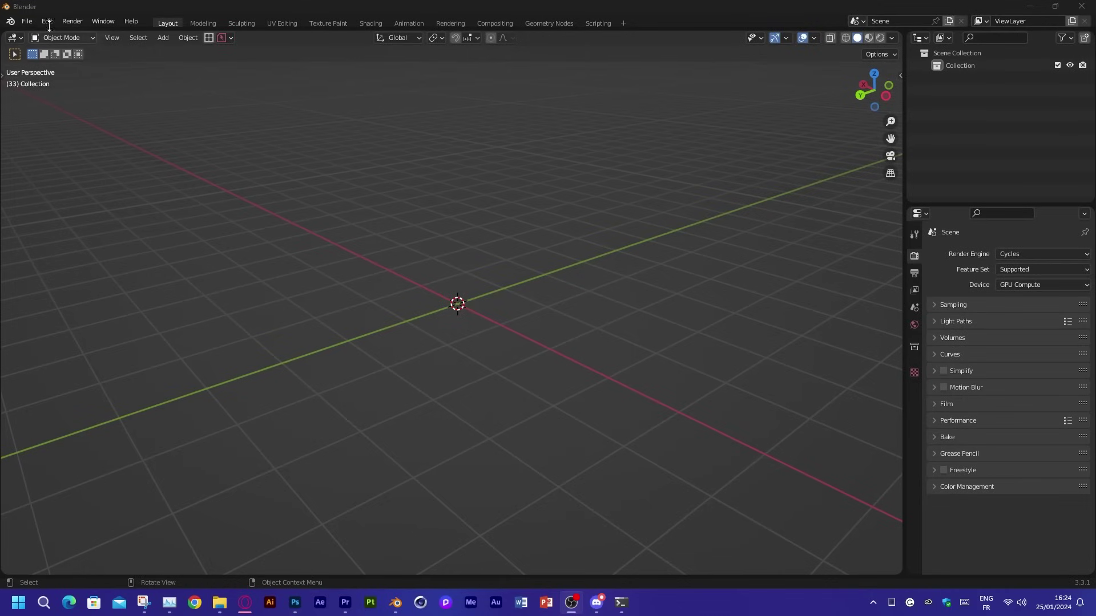
Step: Install the add-on from meshy-for-blender-0.1.3.zip in Preferences > Add-ons and enable it
left_click(47, 22)
left_click(102, 195)
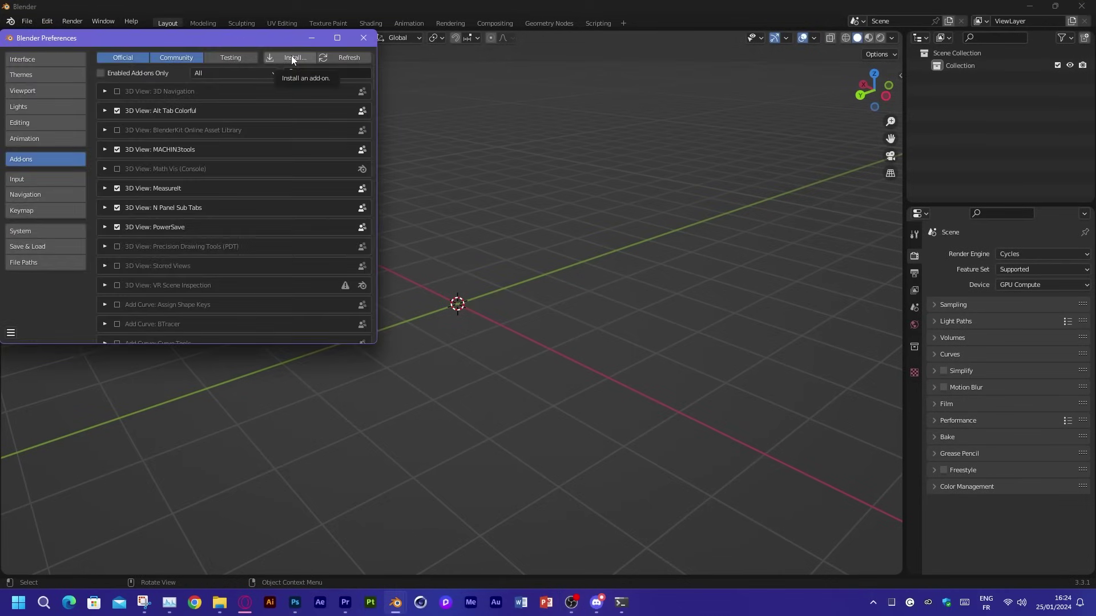
left_click(291, 59)
left_click(224, 96)
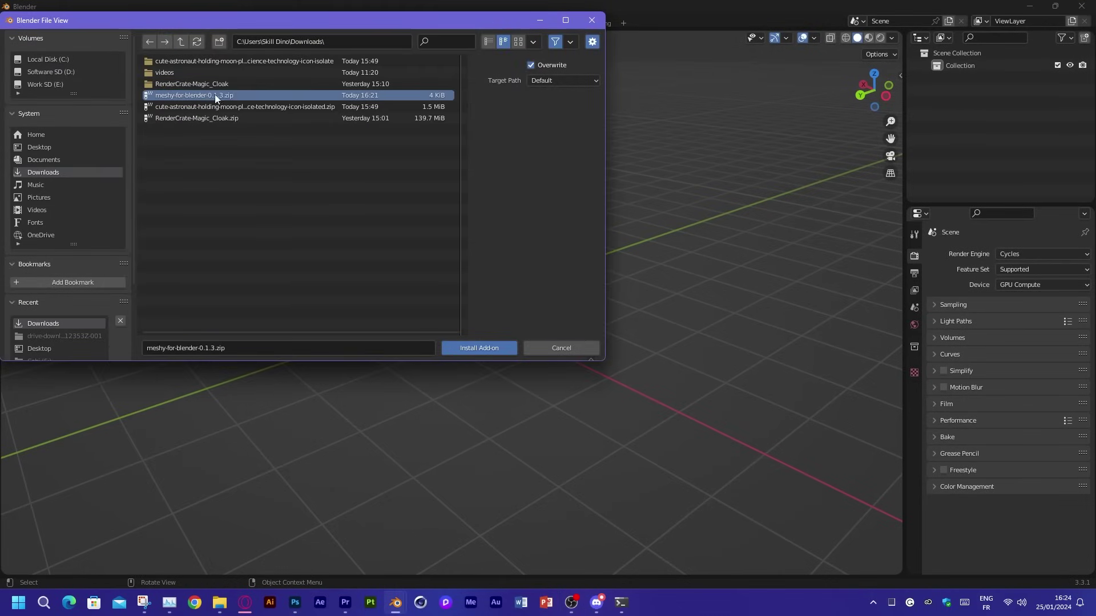
left_click(495, 349)
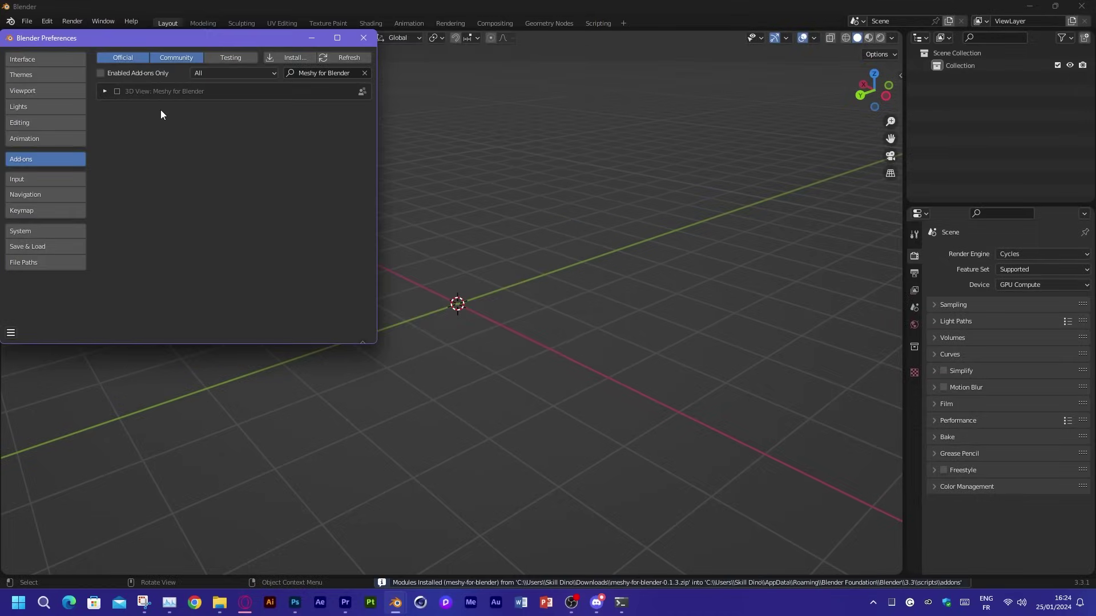
left_click(117, 91)
Step: Expand the Meshy for Blender add-on details and go to its API Key field
left_click_drag(189, 38, 474, 137)
left_click(391, 191)
left_click_drag(662, 267, 805, 274)
left_click(498, 310)
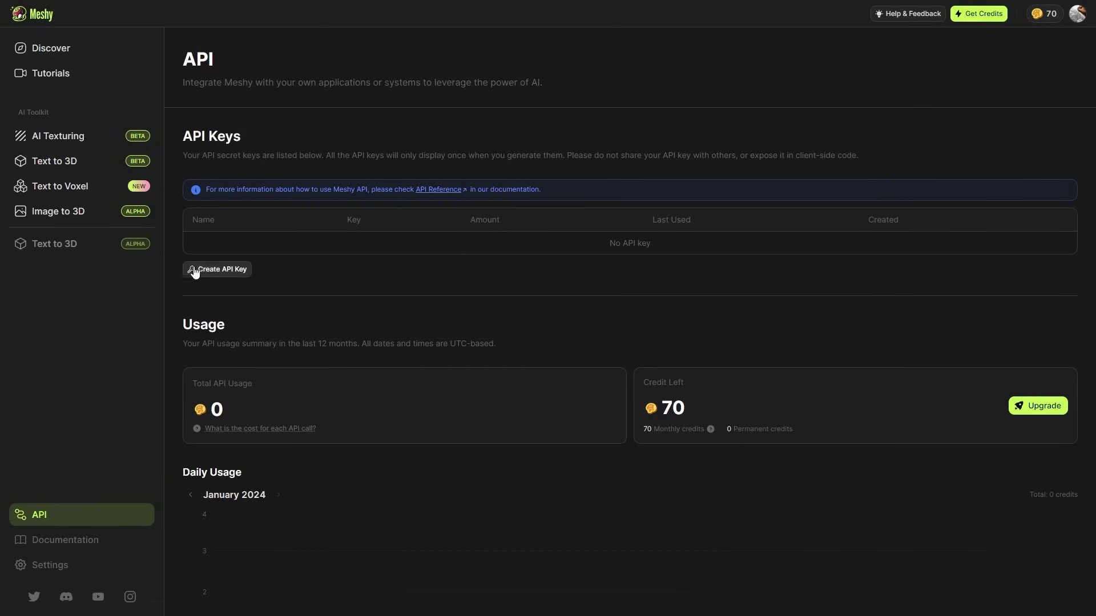
Step: Create a Meshy API key named 'Meshy AI object' and paste it into the add-on's API Key field
left_click(215, 274)
type("Meshy AI object")
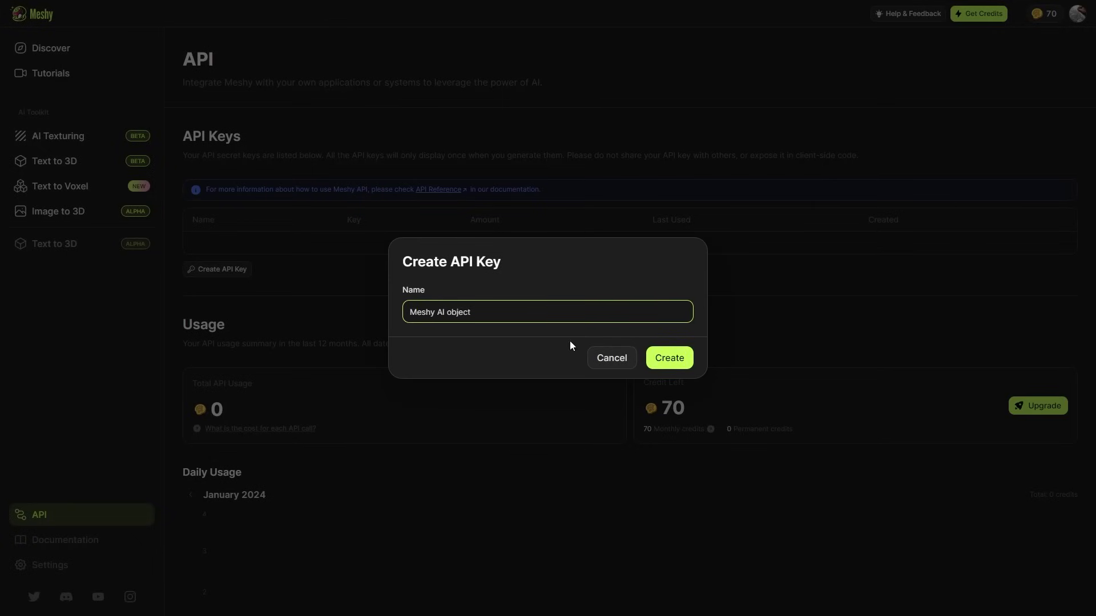
left_click(648, 358)
left_click(664, 328)
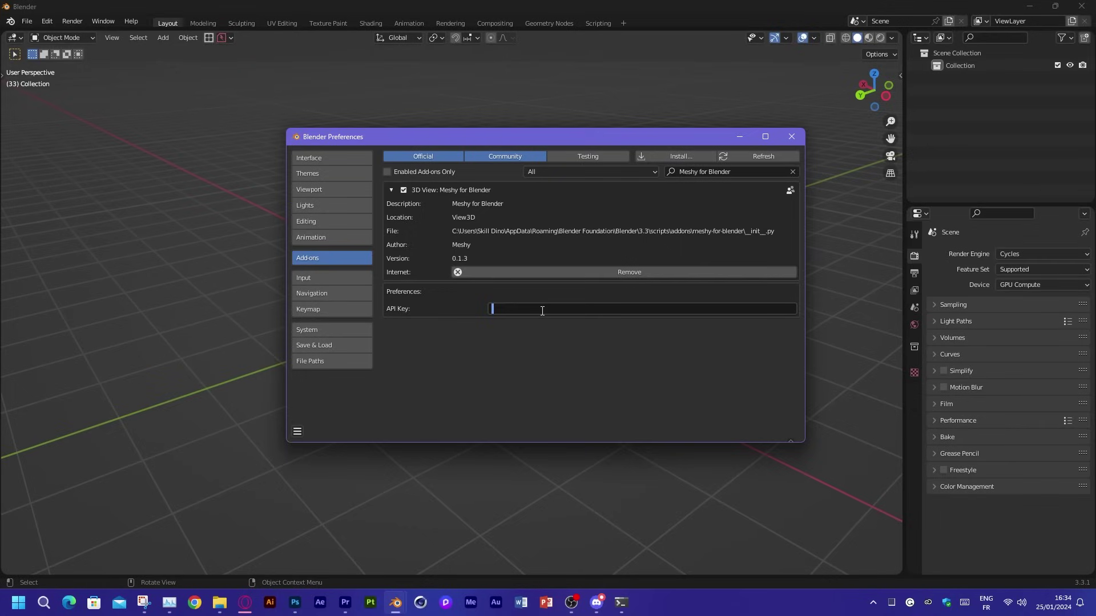
key("ctrl+v")
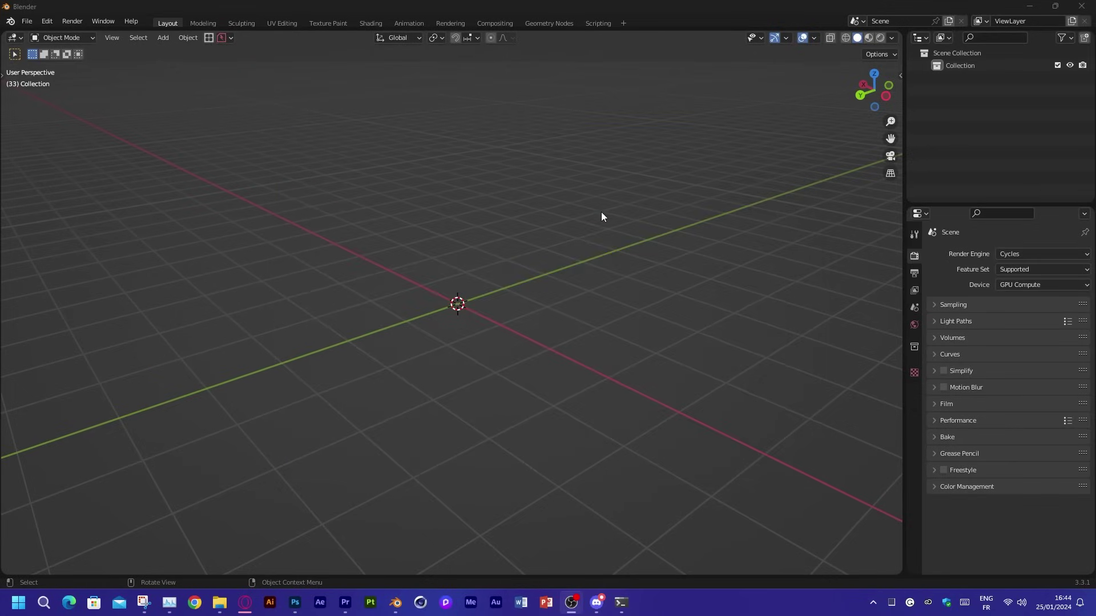
Step: Show Meshy's Text To Texture sidebar panel, enable Original UV, and open the Art Style list
left_click(819, 183)
key("n")
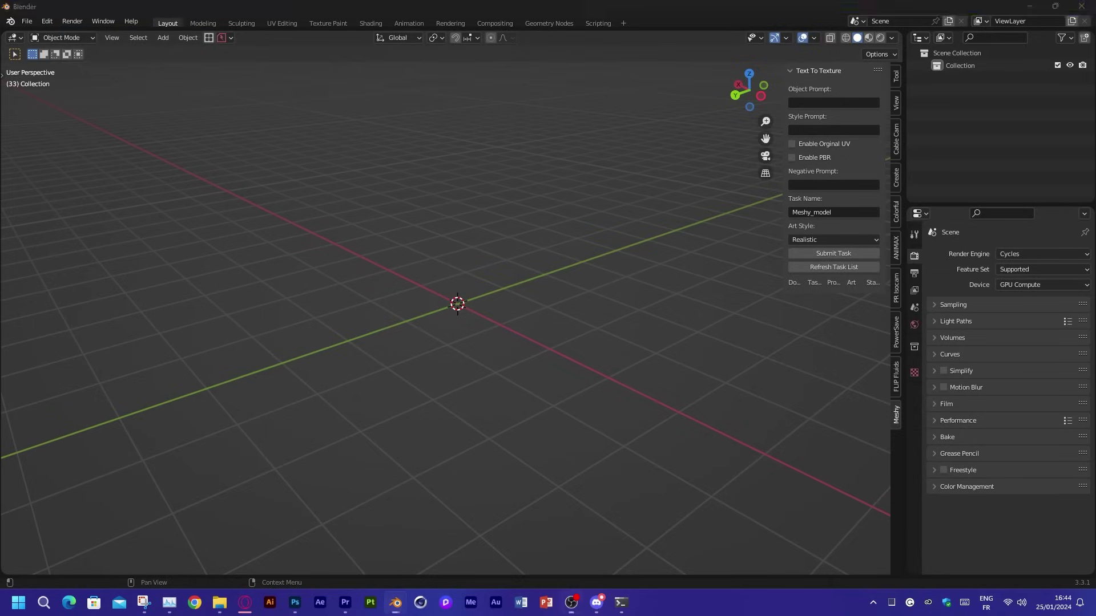
left_click(802, 144)
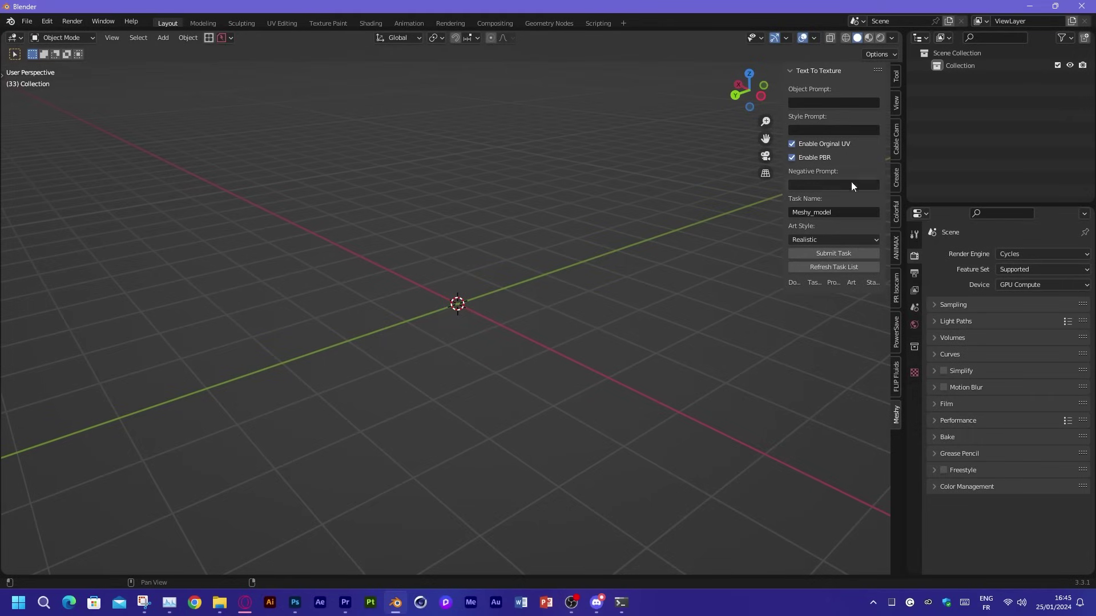
left_click(813, 240)
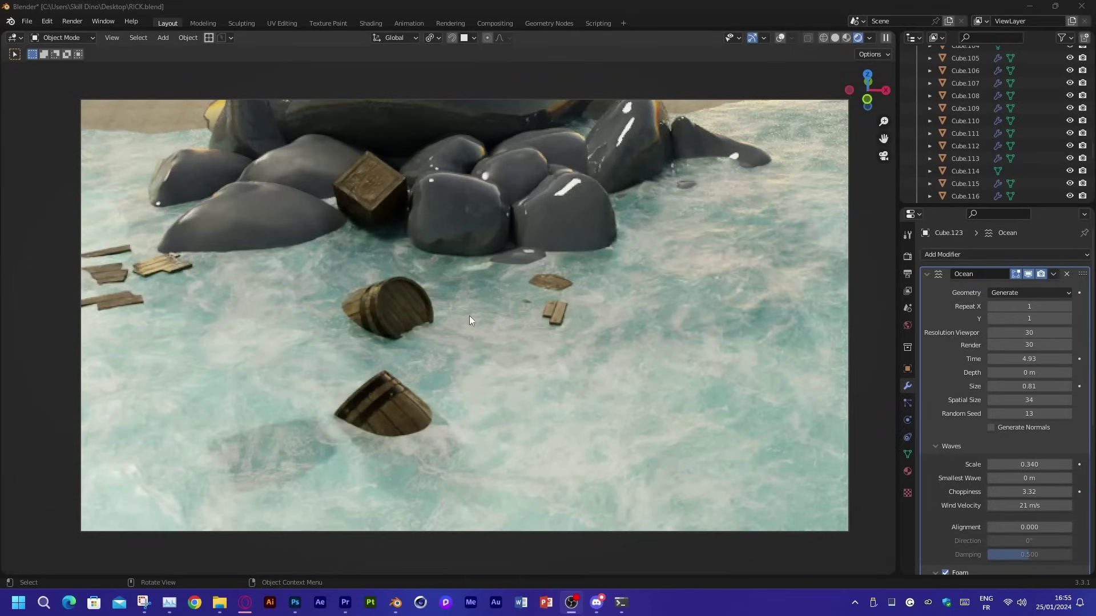
Step: Enter object prompt 'Wooden barrel, old, 4k, highest quality' and style 'Realistic', enabling Original UV
mouse_move(470, 315)
middle_mouse_down()
mouse_move(444, 312)
mouse_move(489, 318)
middle_mouse_up()
key("KP_0")
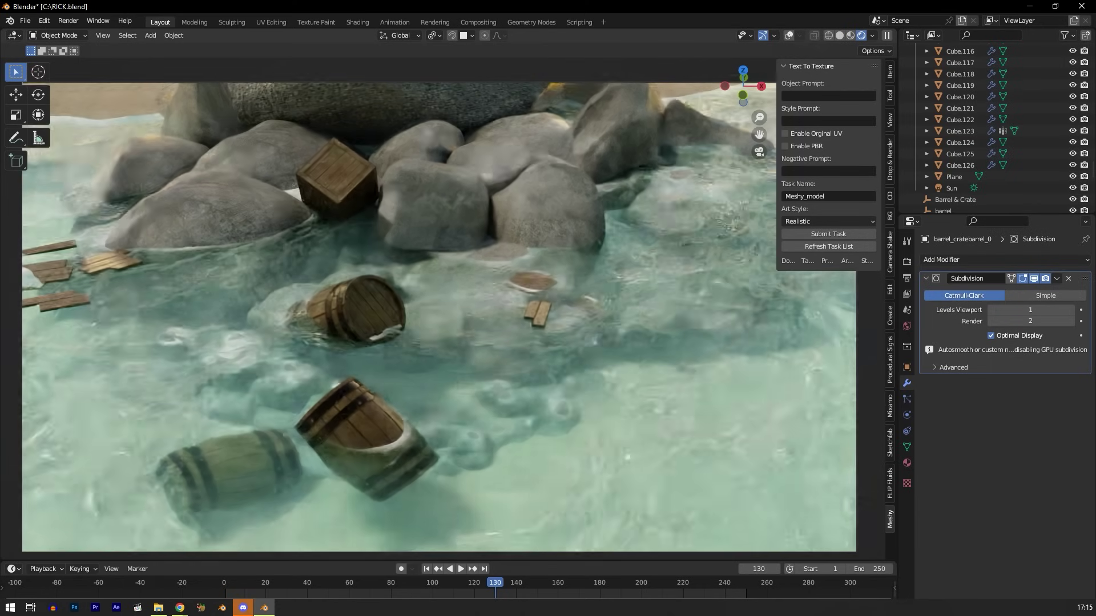
key("t")
left_click(828, 96)
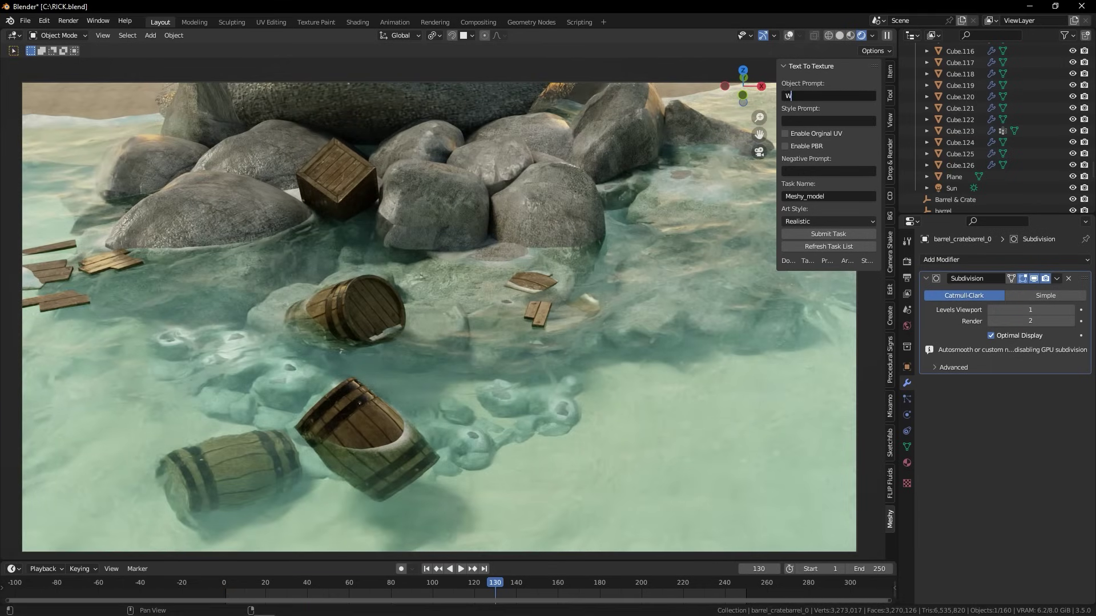
type("Wooden barrel, old, 4k, highest quality")
key("Tab")
type("Realistic")
key("Tab")
left_click(785, 133)
middle_click_drag(784, 133, 719, 189, "ctrl")
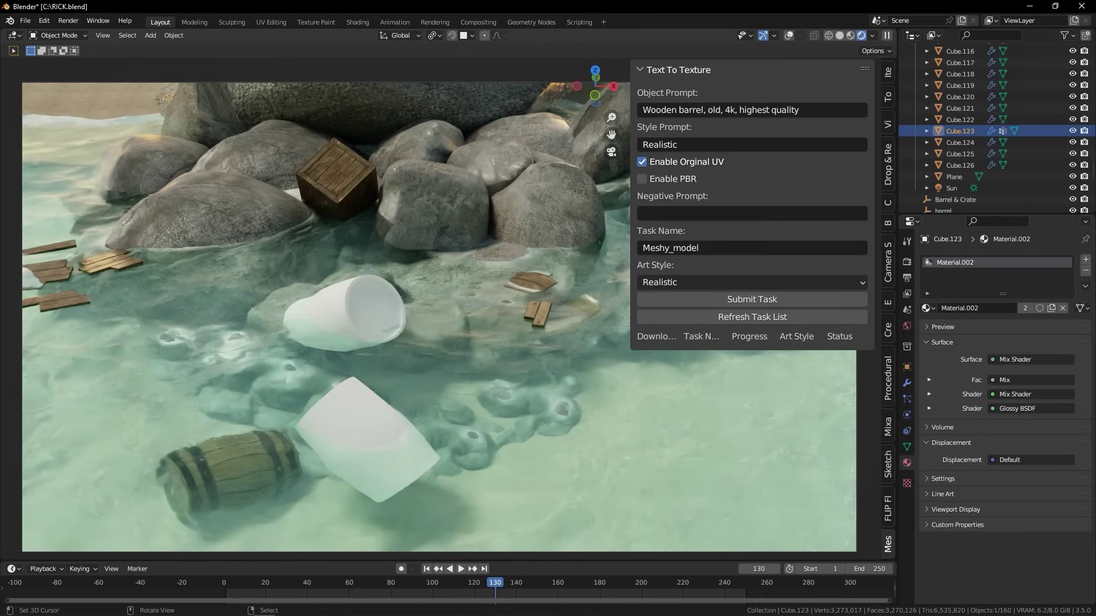
Step: Re-edit the object and style prompts and name the task Barrel
left_click(751, 110)
key("BackSpace")
left_click(751, 144)
key("BackSpace")
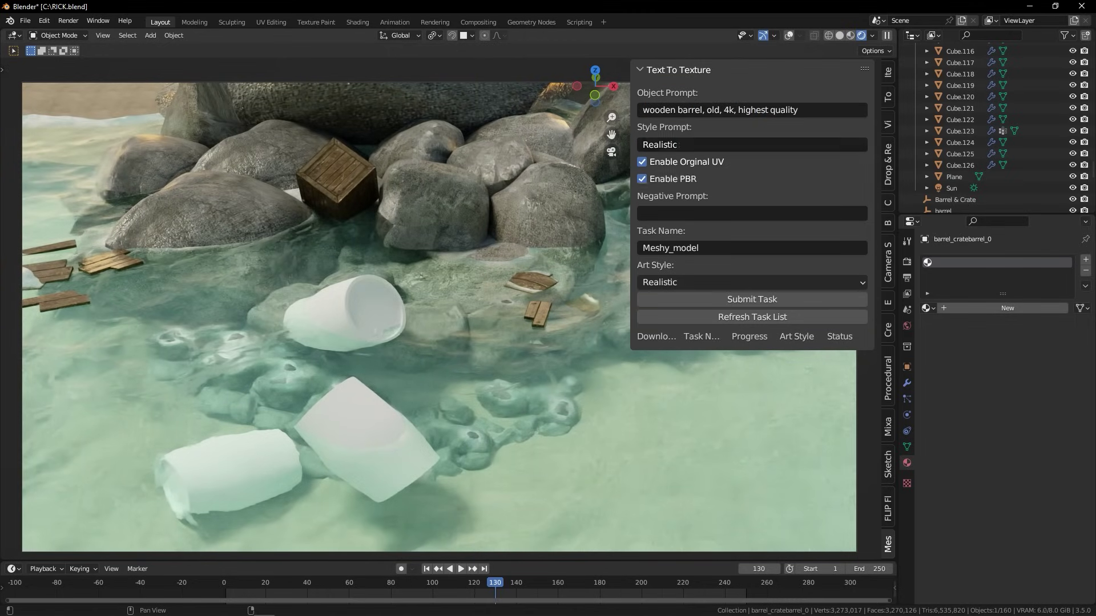
left_click(752, 247)
type("Barrel")
Step: Keep the Realistic art style, submit the task, and refresh the task list for progress
left_click(752, 282)
left_click(752, 285)
left_click(752, 299)
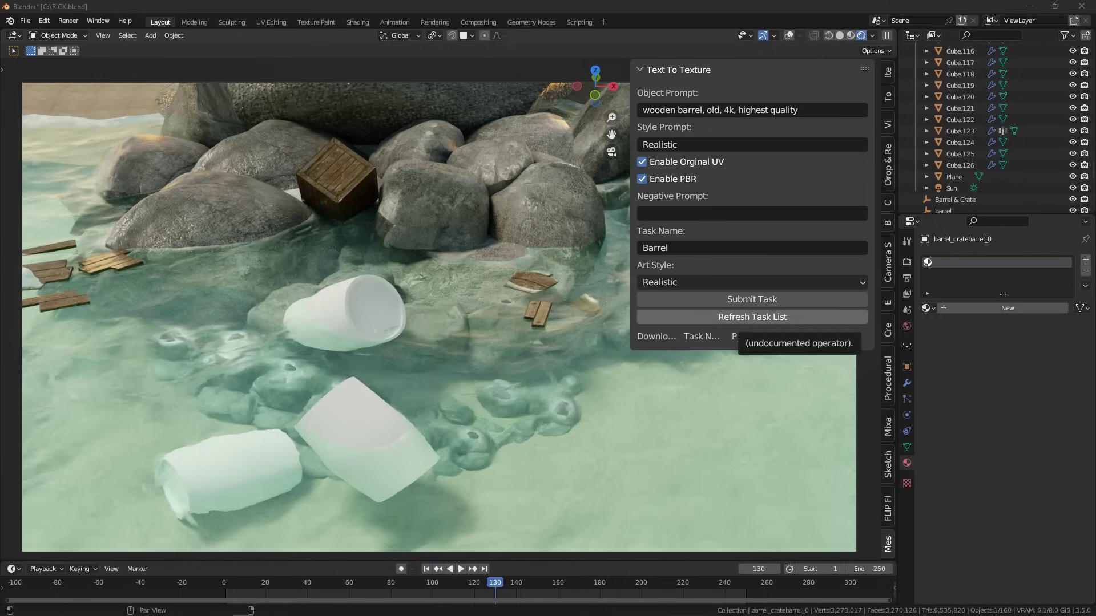
left_click(753, 316)
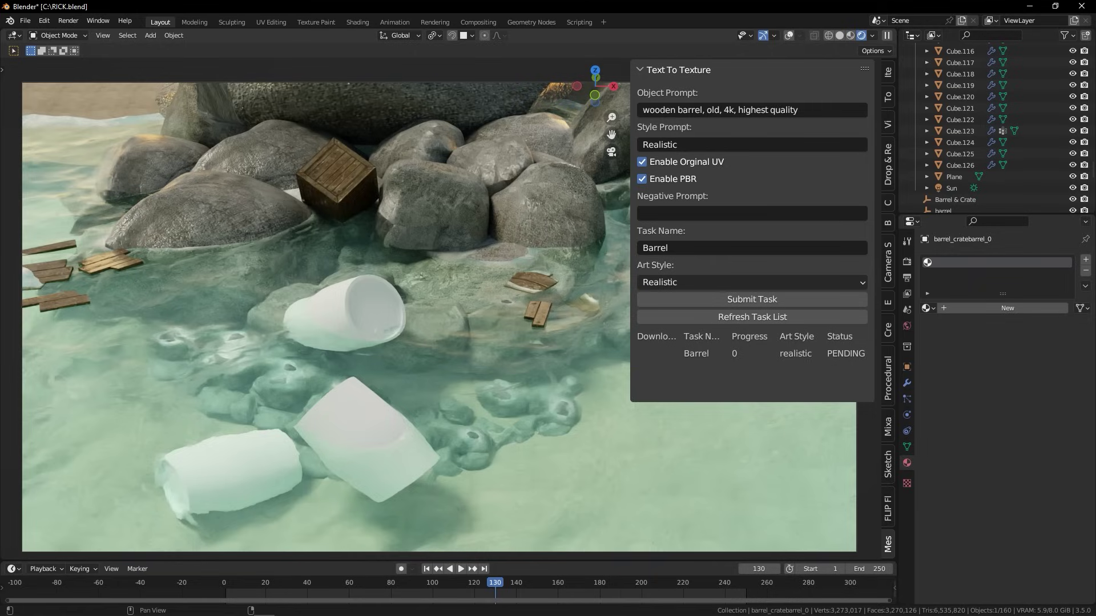
left_click(752, 317)
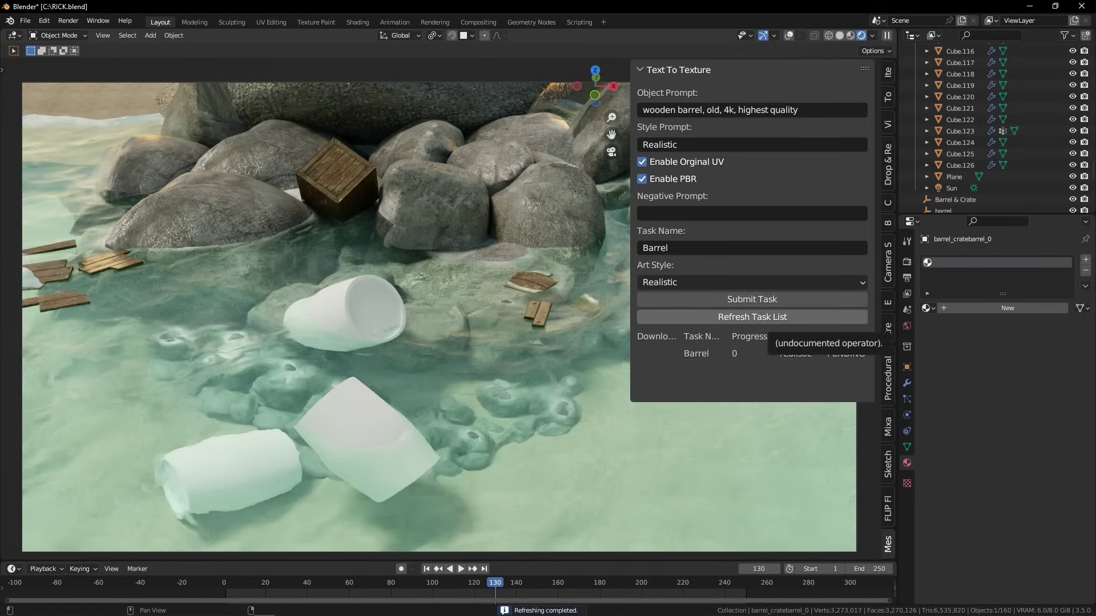
Step: Download the finished textured barrel and position it in the ocean scene
left_click(657, 354)
scroll(439, 302, "up", 3)
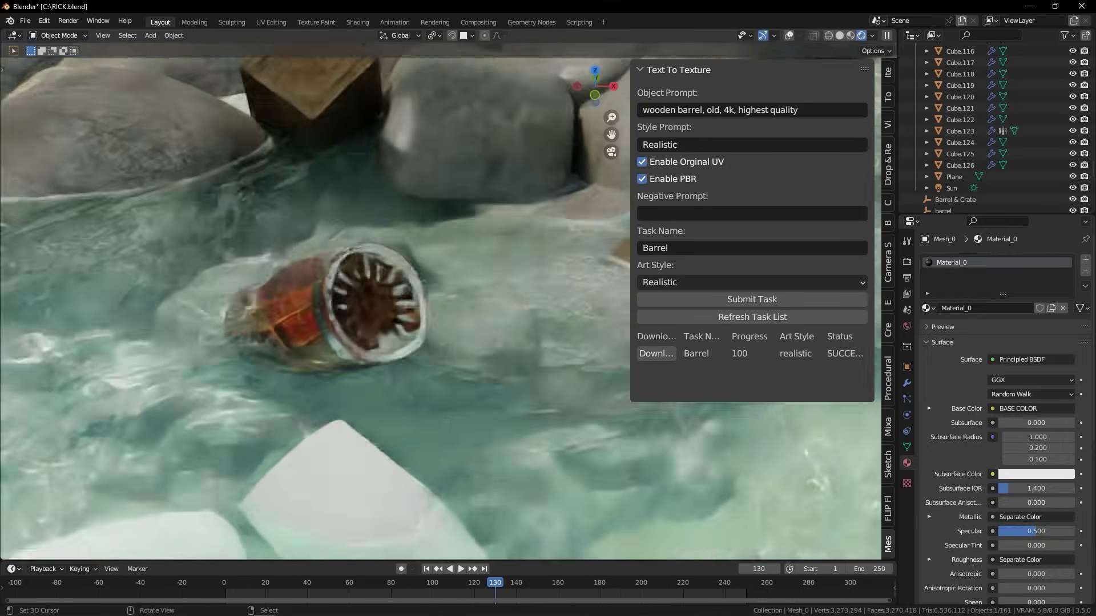
key("g")
key("Return")
middle_click_drag(439, 302, 388, 279)
left_click(399, 252)
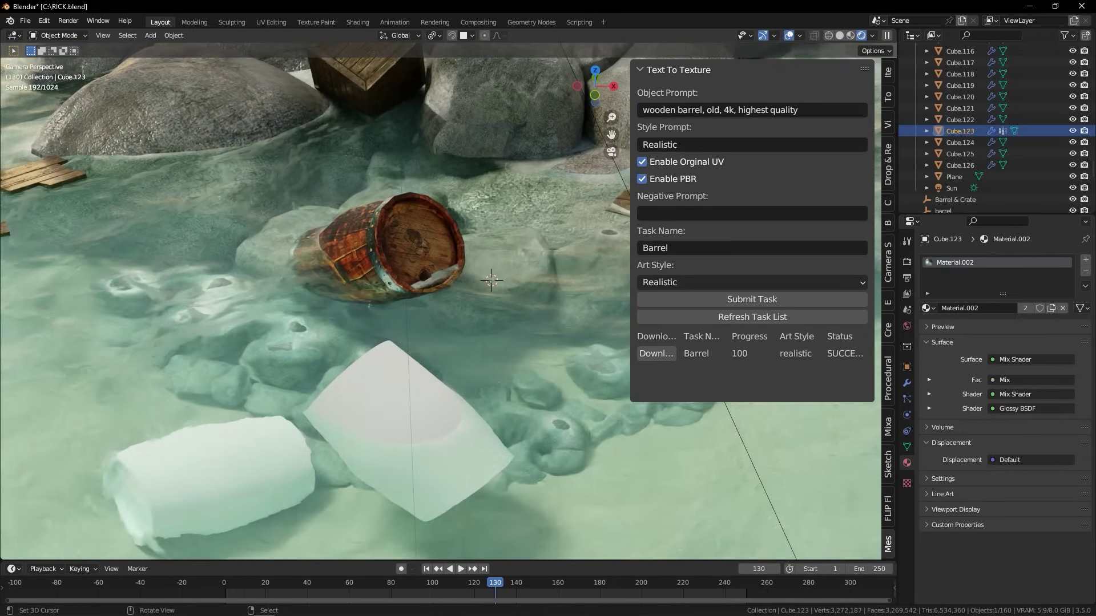
key("g")
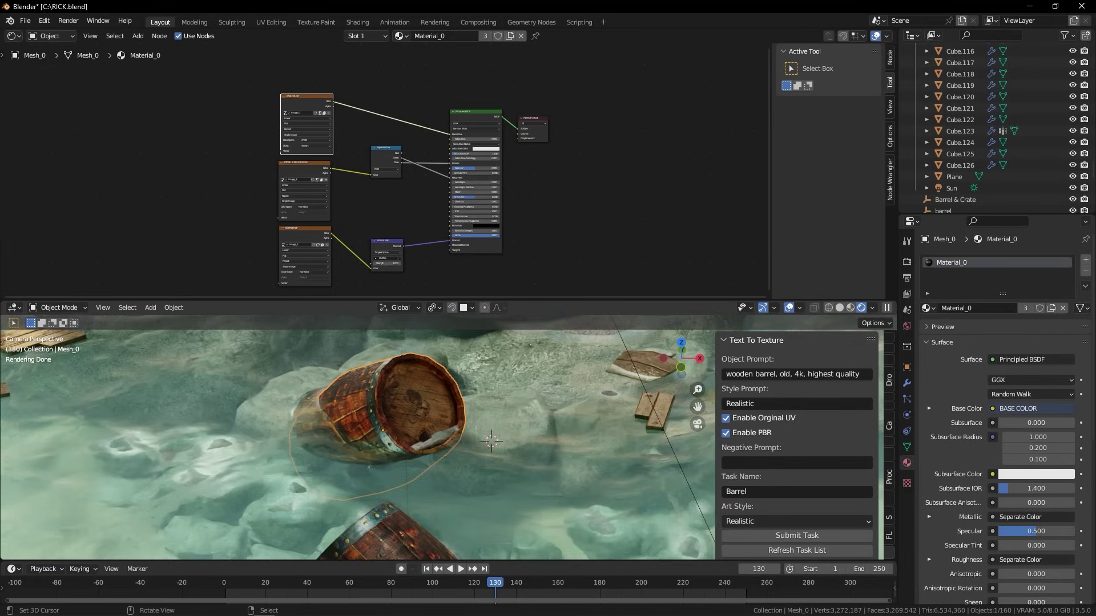
scroll(494, 465, "up", 3)
scroll(495, 465, "down", 2)
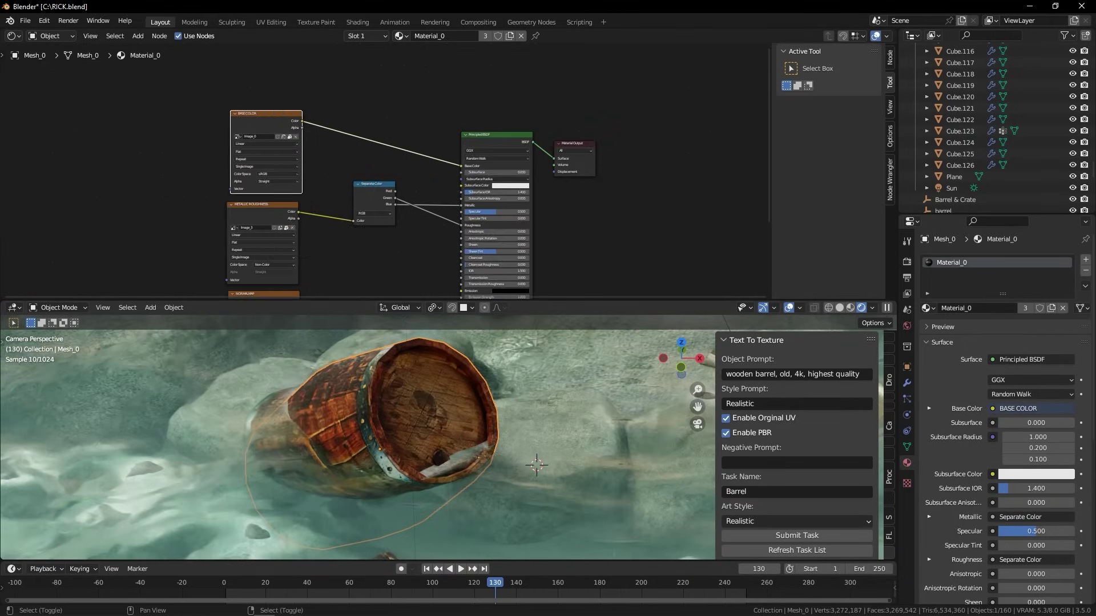
Step: Insert an RGB Curves node on the Base Color link and reshape its curve
key("shift+a")
mouse_move(308, 193)
left_click(428, 243)
left_click(387, 131)
scroll(386, 118, "up", 2)
left_click_drag(384, 150, 406, 129)
left_click_drag(365, 165, 363, 156)
scroll(383, 162, "down", 1)
scroll(320, 148, "up", 3)
Step: Add a ColorRamp on the Roughness link with stops at about 0.25 and 0.964
key("shift+a")
mouse_move(320, 172)
left_click(405, 163)
left_click(485, 165)
left_click_drag(430, 219, 458, 218)
left_click_drag(545, 219, 542, 218)
scroll(385, 171, "down", 2)
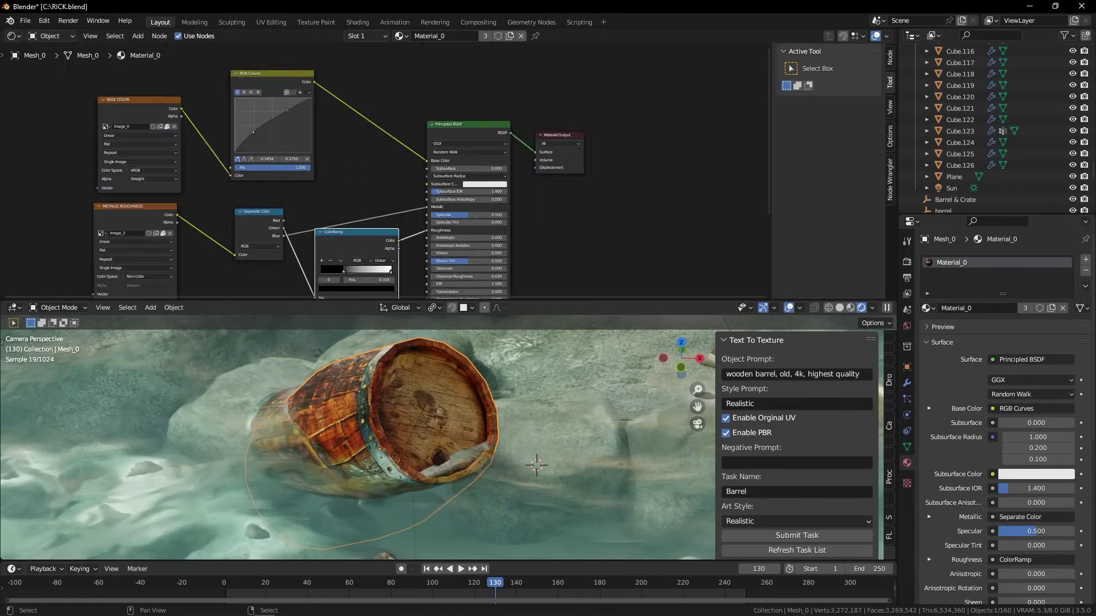
scroll(441, 171, "up", 5)
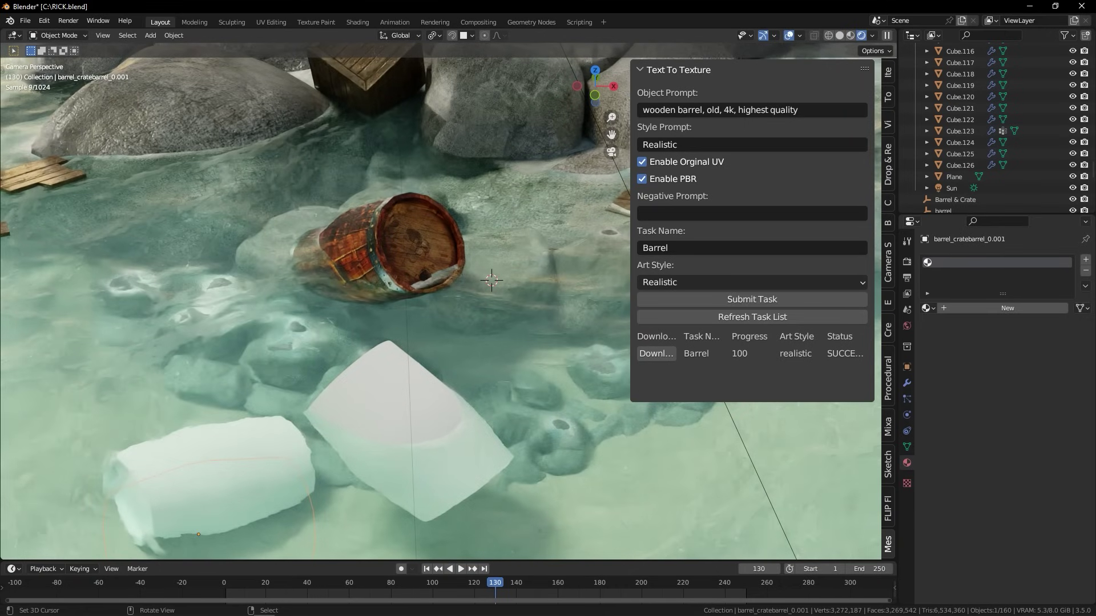
Step: Link the textured barrel's wooden material to all three barrels
left_click(394, 245, "shift")
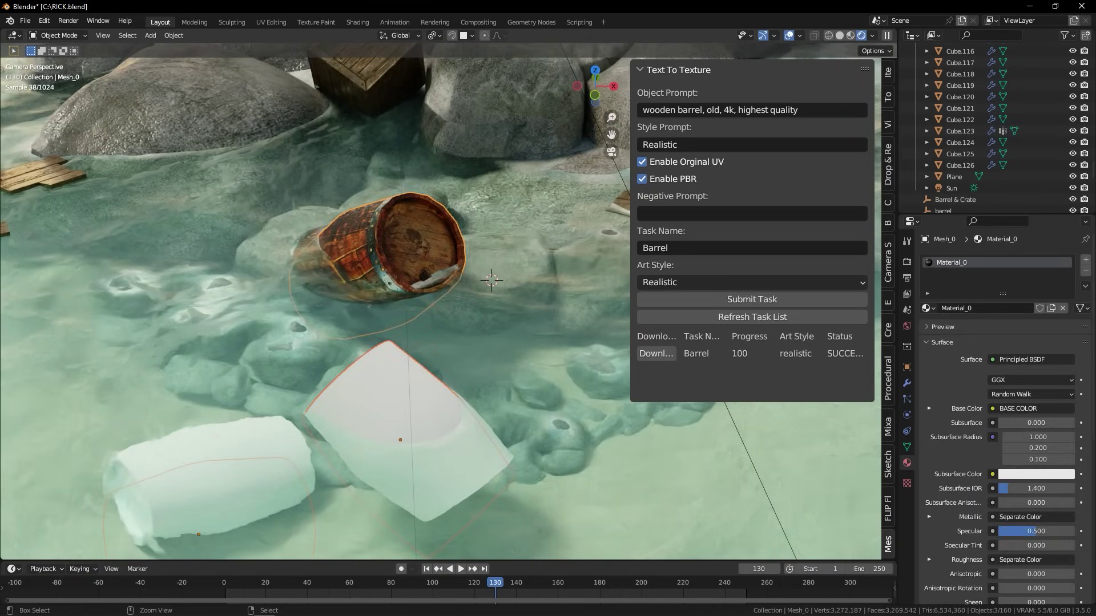
key("ctrl+l")
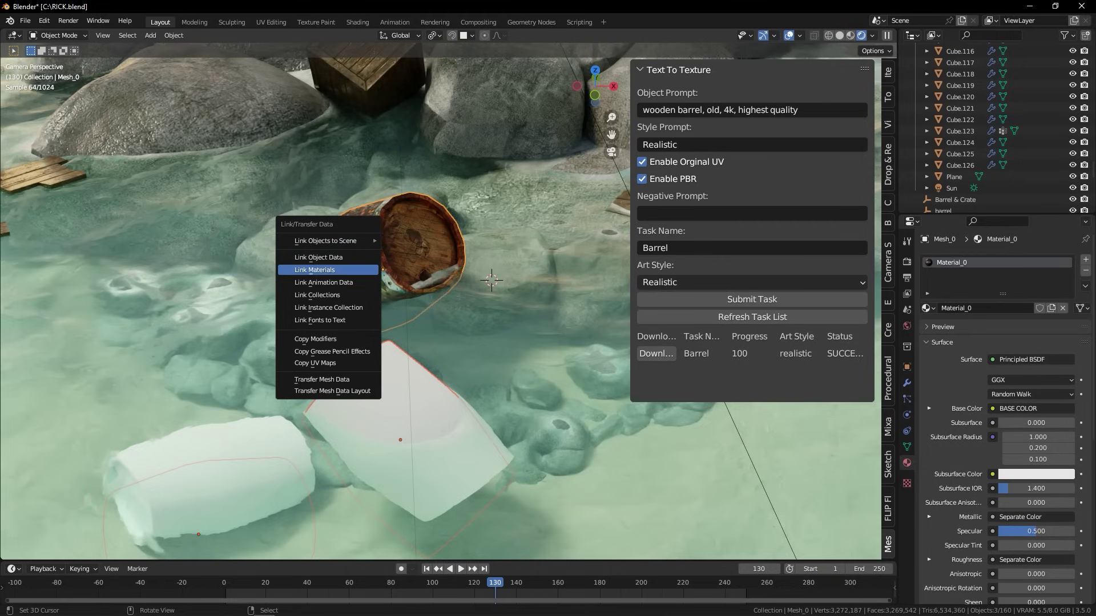
left_click(314, 270)
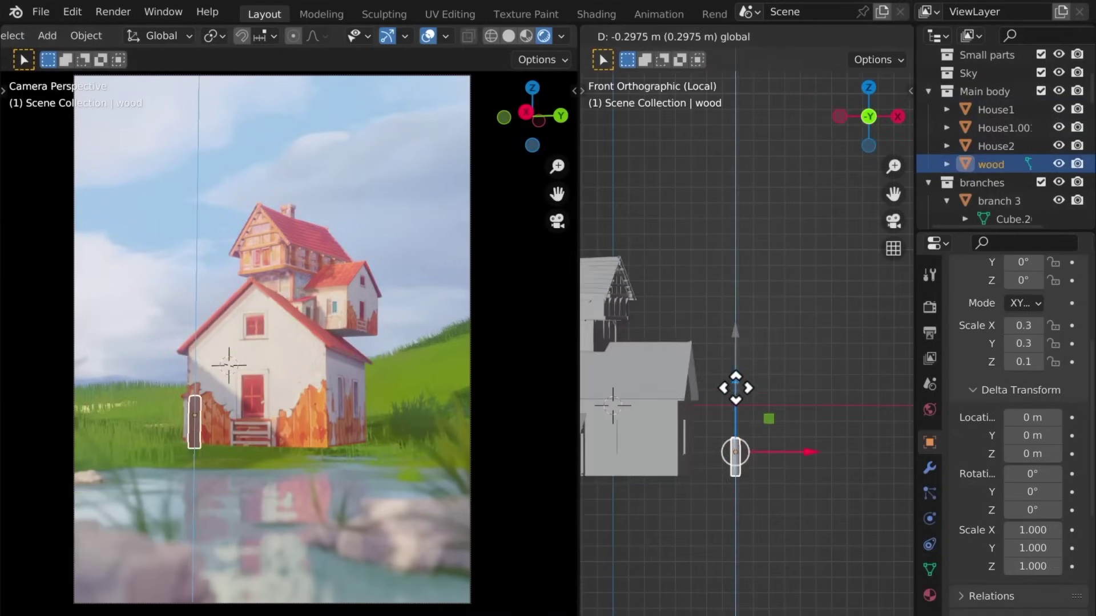
Step: Duplicate the wooden log and slide the copy into place along the Y axis
left_click(736, 388)
key("KP_7")
left_click_drag(741, 455, 746, 482)
key("shift+d")
key("y")
left_click(765, 344)
Step: Rotate the wooden deck 13° and shift it along the Y axis
mouse_move(783, 543)
middle_mouse_down()
mouse_move(769, 523)
mouse_move(773, 543)
middle_mouse_up()
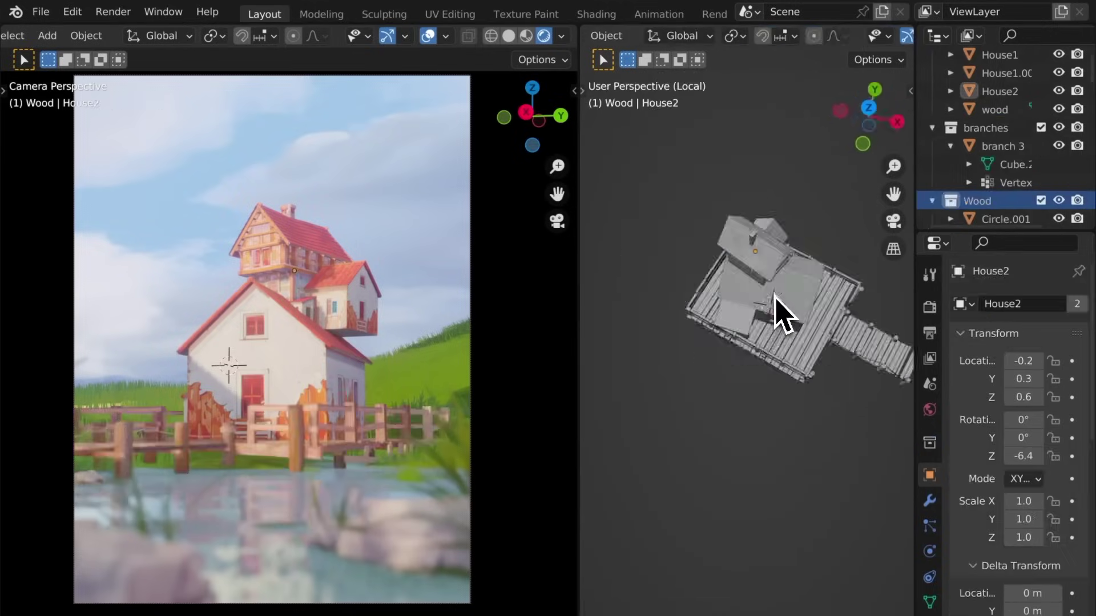
left_click(775, 293)
key("KP_Decimal")
middle_click_drag(765, 440, 765, 448)
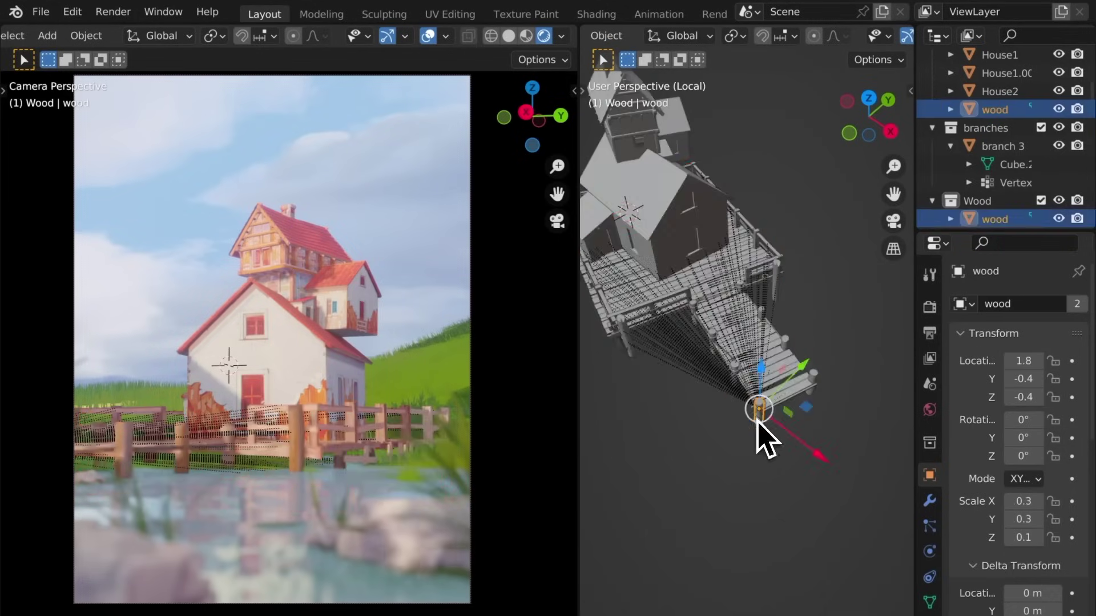
key("g")
key("r")
left_click(807, 440)
key("KP_7")
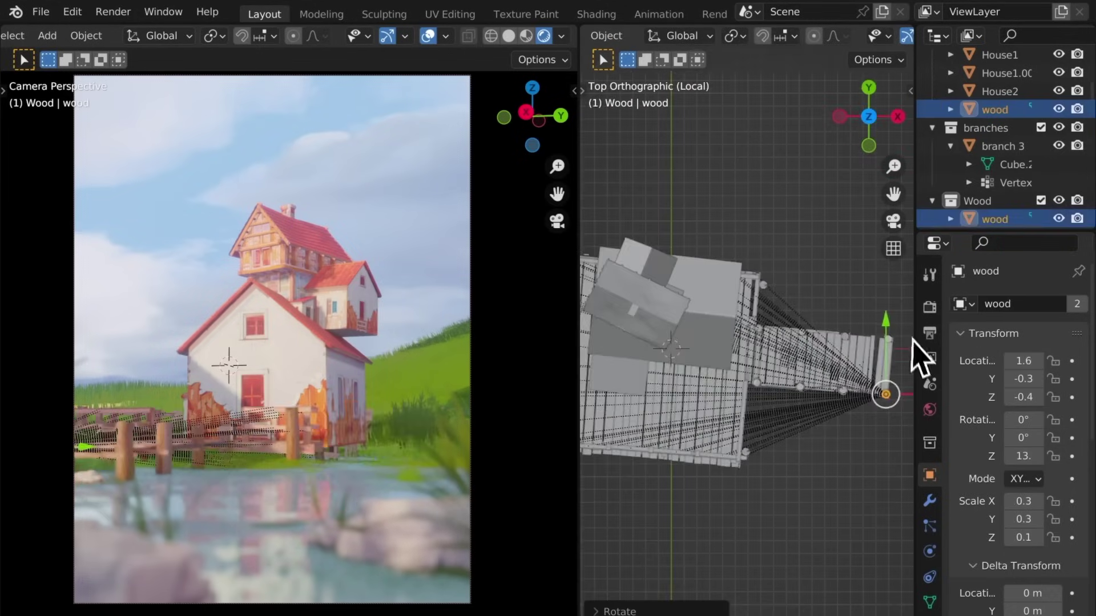
key("g")
key("y")
left_click(890, 295)
key("KP_1")
middle_click_drag(690, 342, 708, 485)
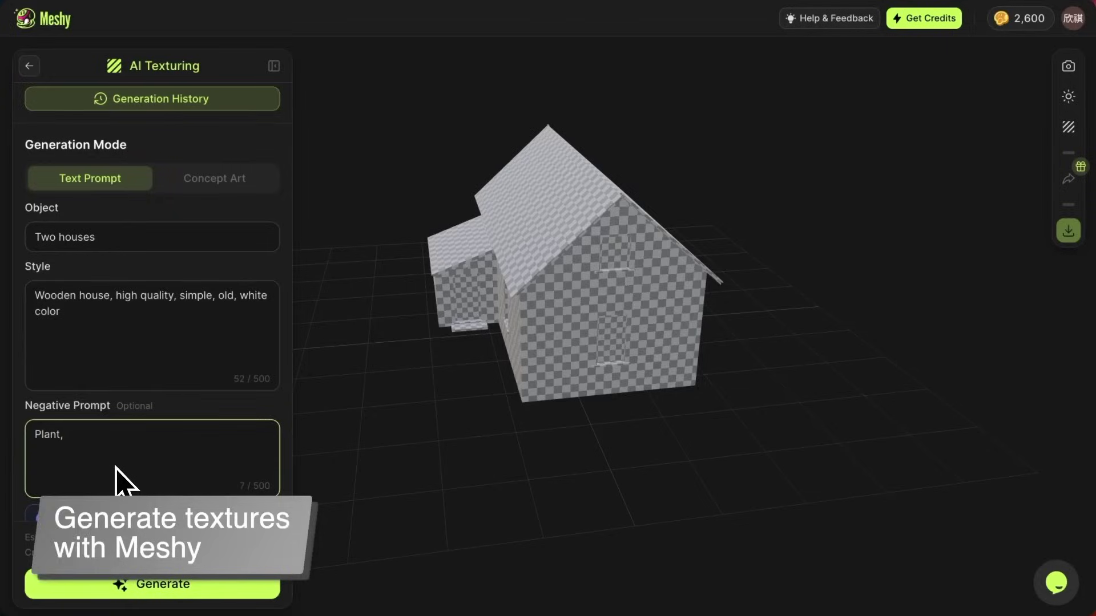
Step: Generate a Japanese Anime-style 'pattern' texture and resize House1.001 to 0.4 × 0.6 × 0.6
type("pattern")
scroll(117, 482, "down", 5)
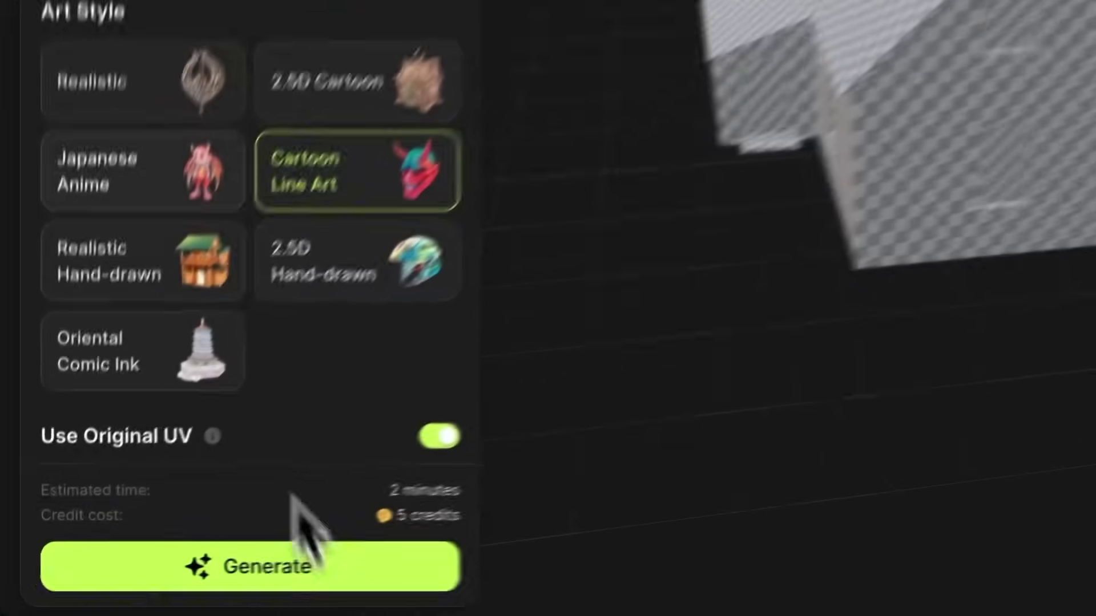
left_click(219, 191)
left_click(293, 588)
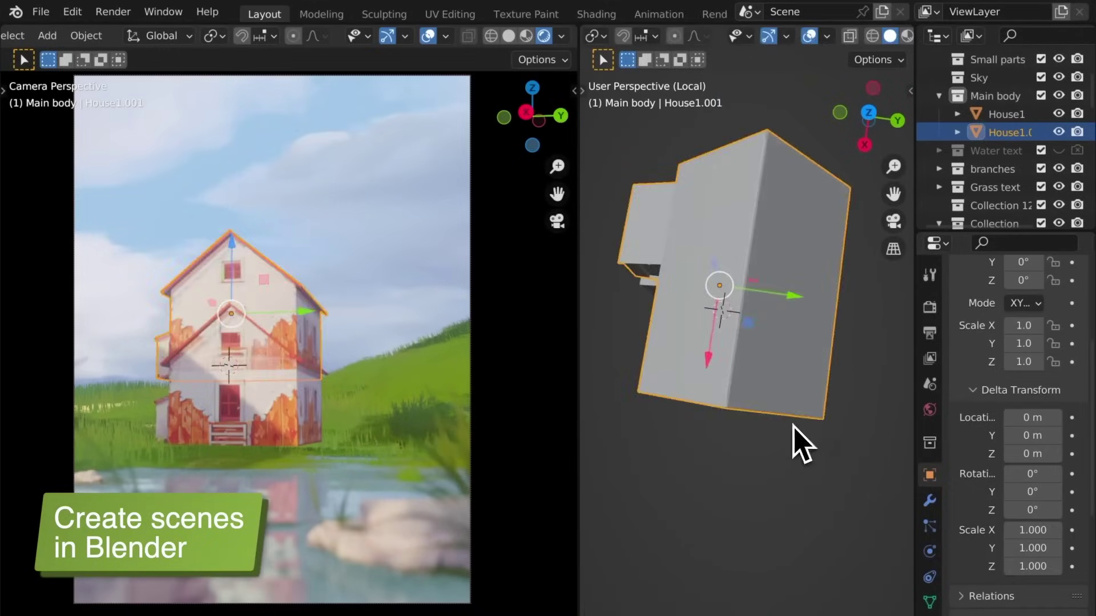
key("s")
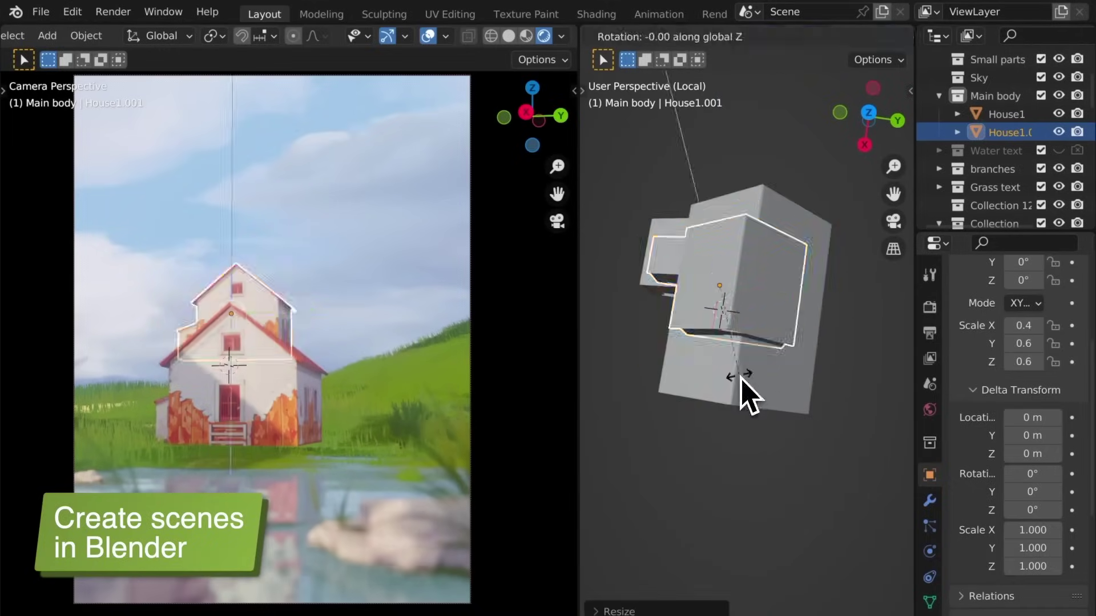